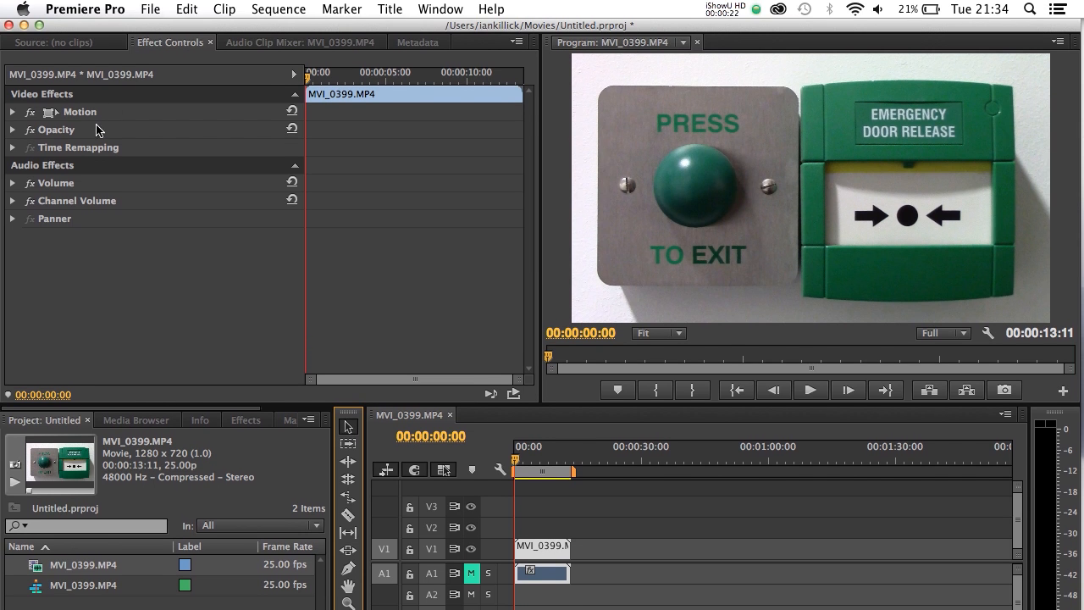
# Select the MVI_0399.MP4 clip on track V1 and set the program preview zoom to 25%
pyautogui.click(155, 51)
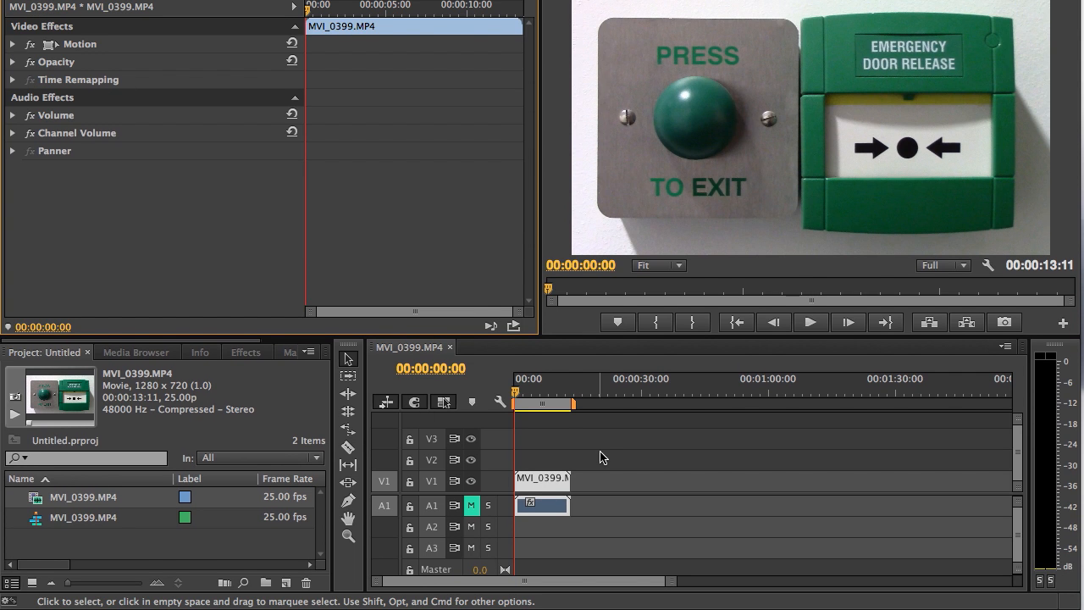
pyautogui.click(600, 524)
pyautogui.click(188, 162)
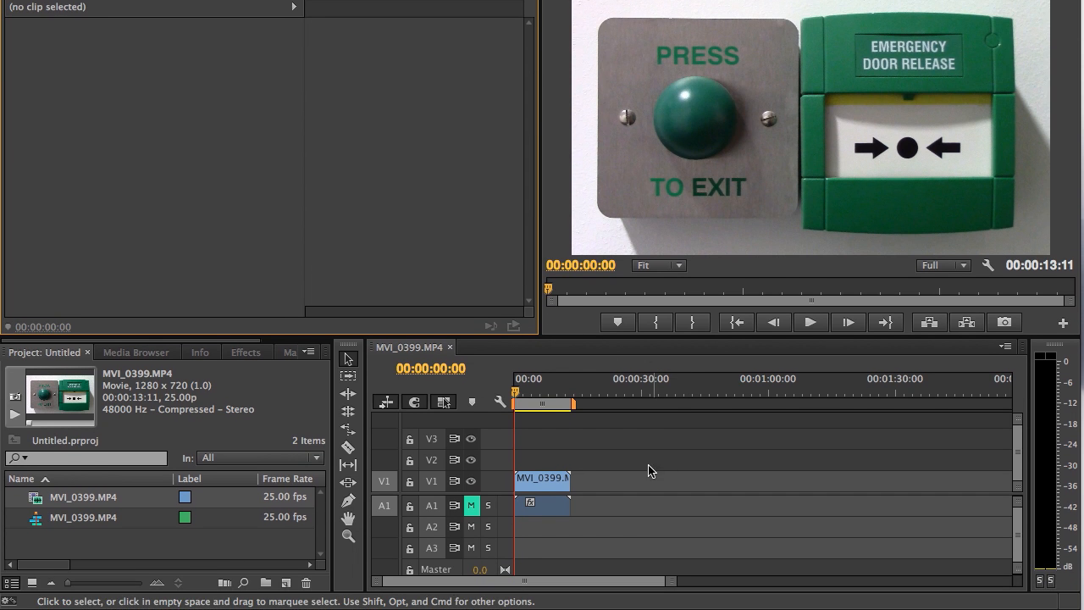
pyautogui.click(542, 484)
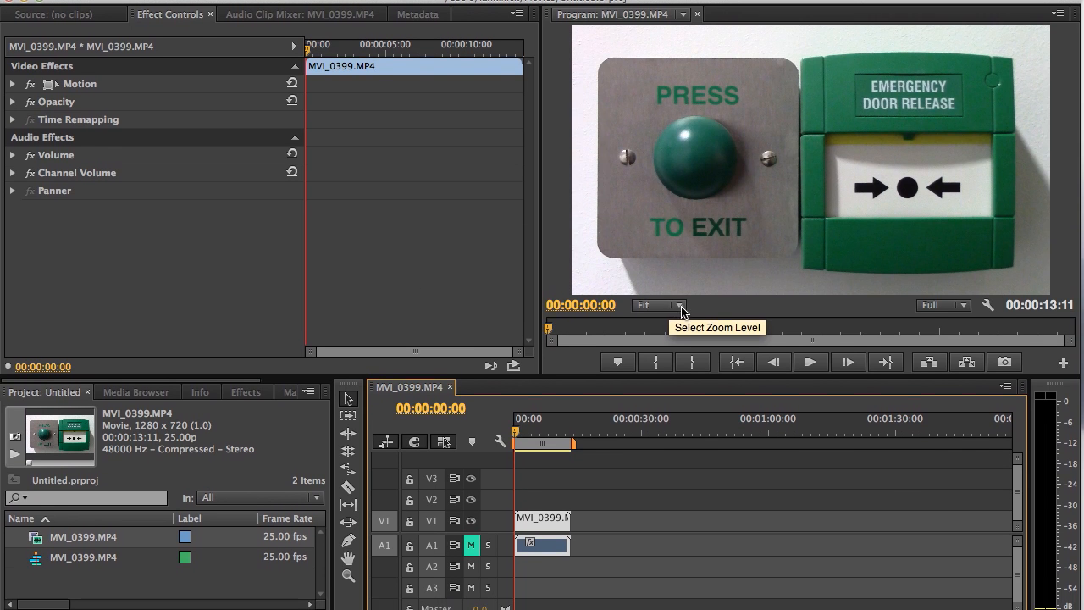
pyautogui.click(679, 319)
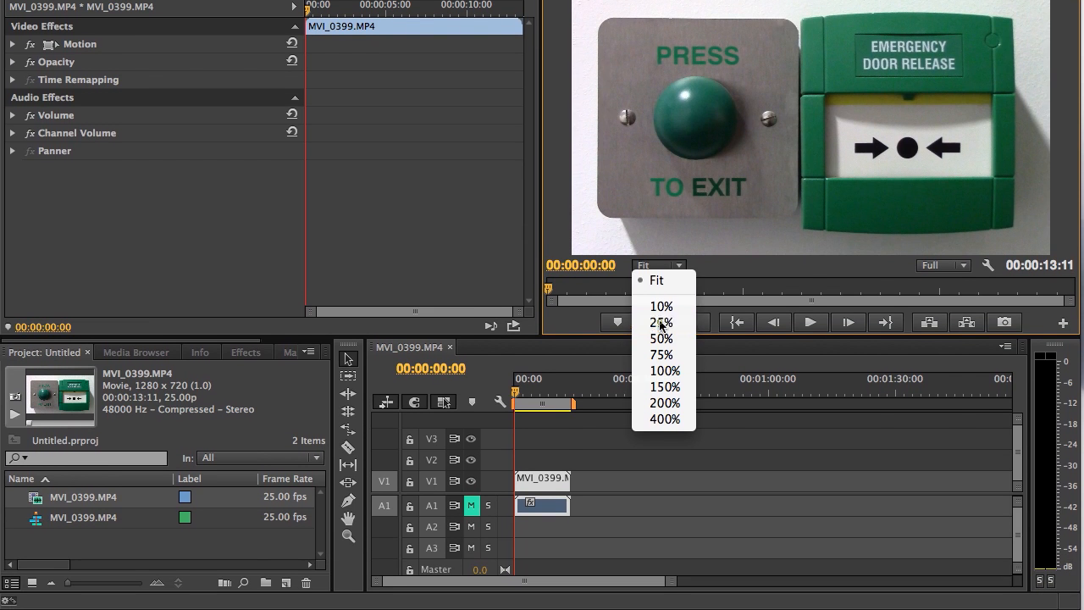
pyautogui.click(661, 330)
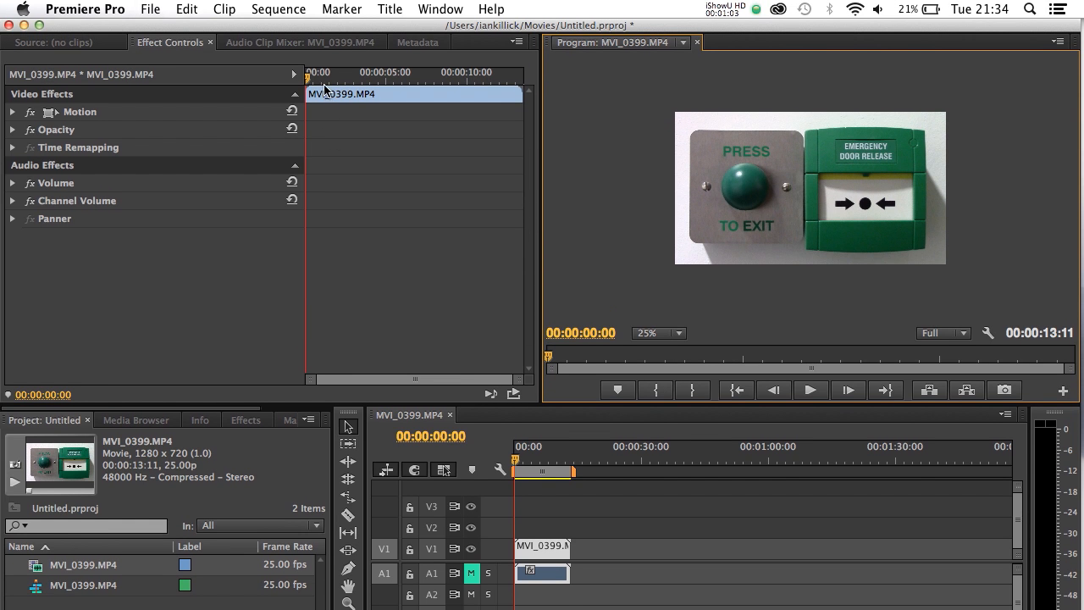
# Hide and restore the keyframe timeline view of the clip's effects, with the playhead at the clip's start
pyautogui.moveTo(317, 78); pyautogui.dragTo(302, 100)
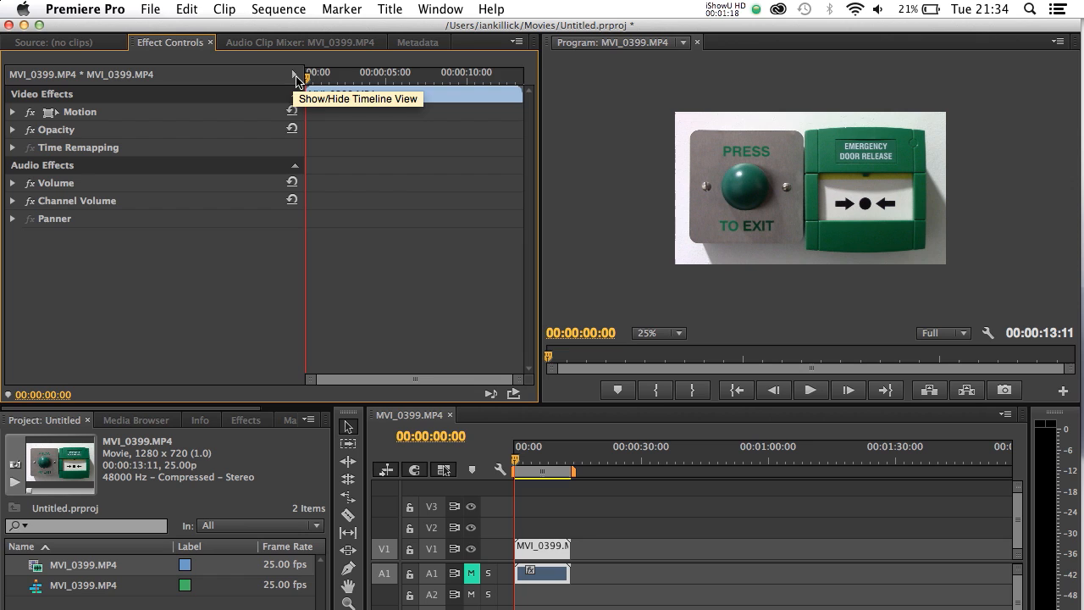
pyautogui.click(295, 78)
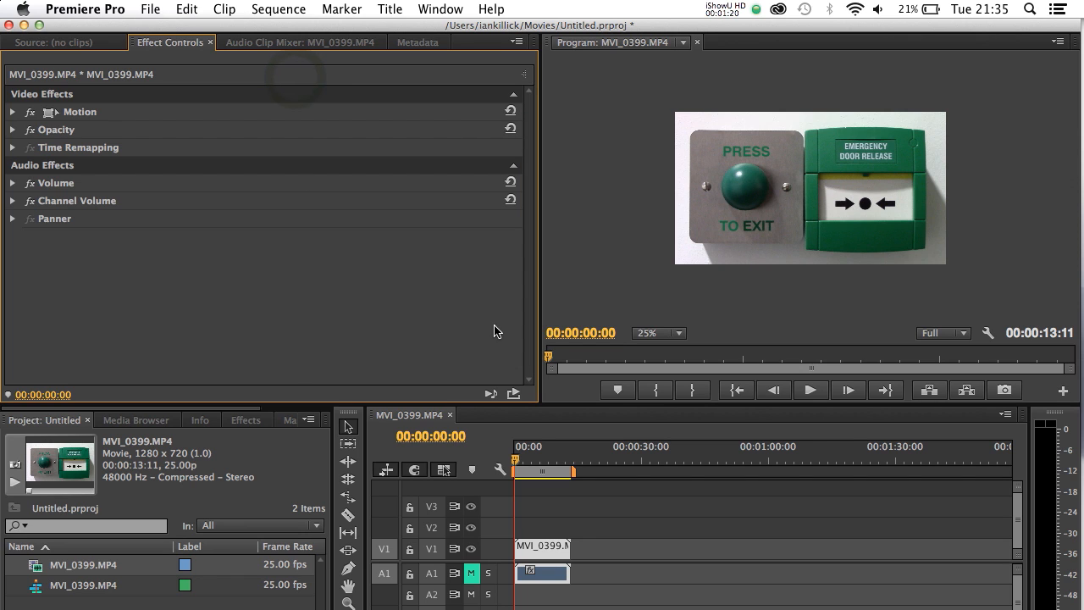
pyautogui.click(527, 82)
pyautogui.click(333, 75)
pyautogui.moveTo(333, 74); pyautogui.dragTo(293, 105)
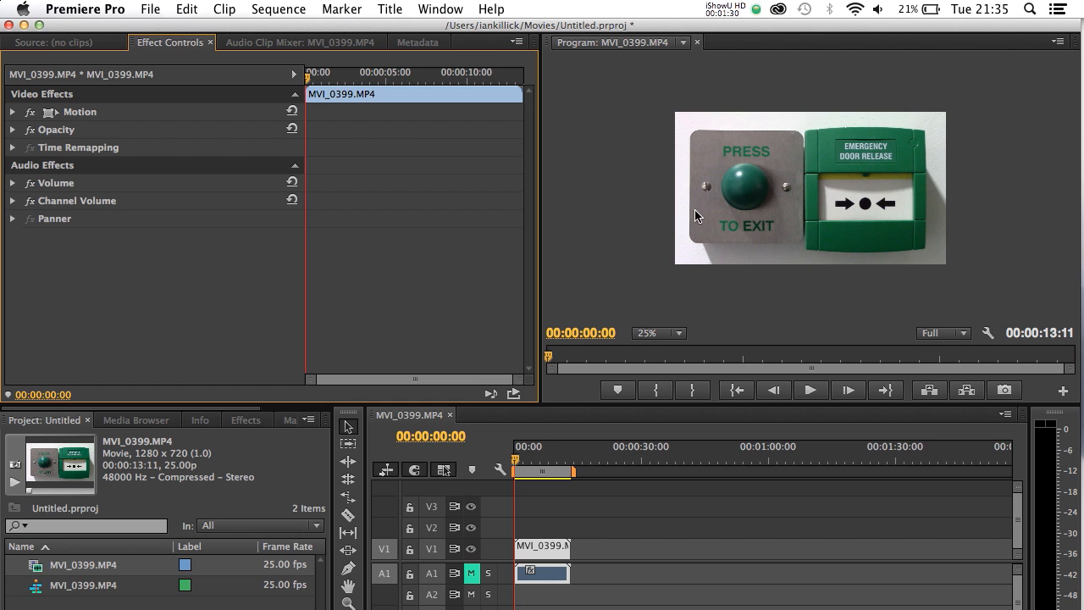
# Try moving the picture freely around the program preview, and undo both moves
pyautogui.doubleClick(758, 195)
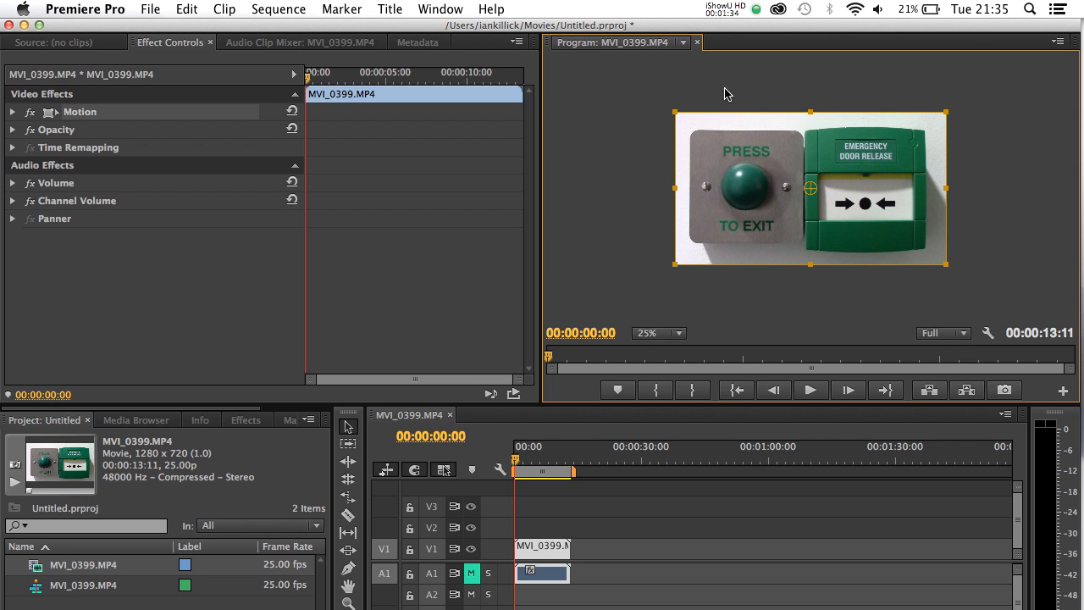
pyautogui.moveTo(715, 175); pyautogui.dragTo(836, 154)
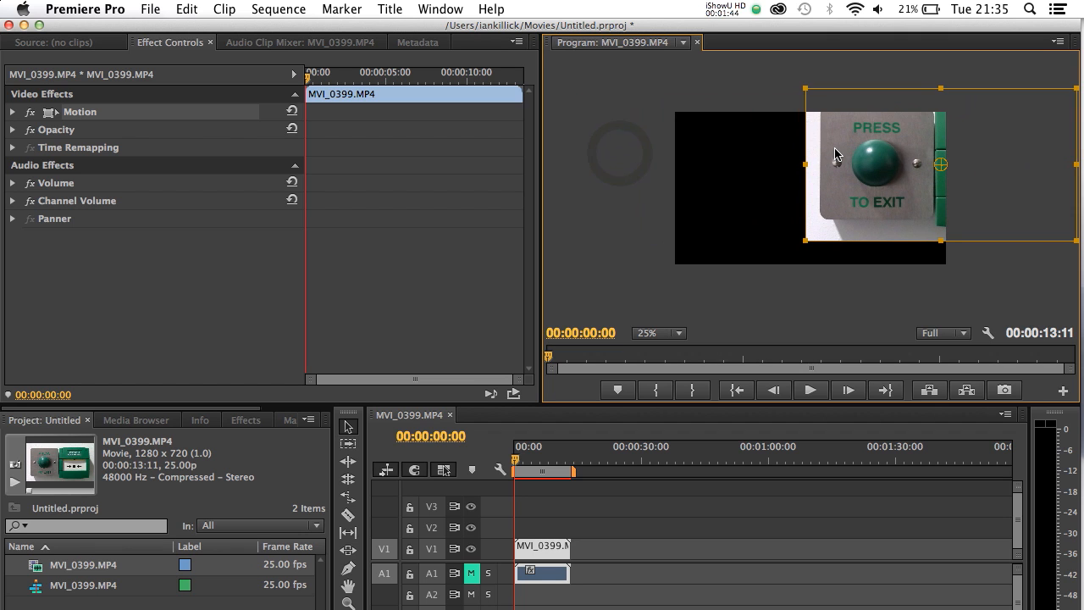
pyautogui.press('super+z')
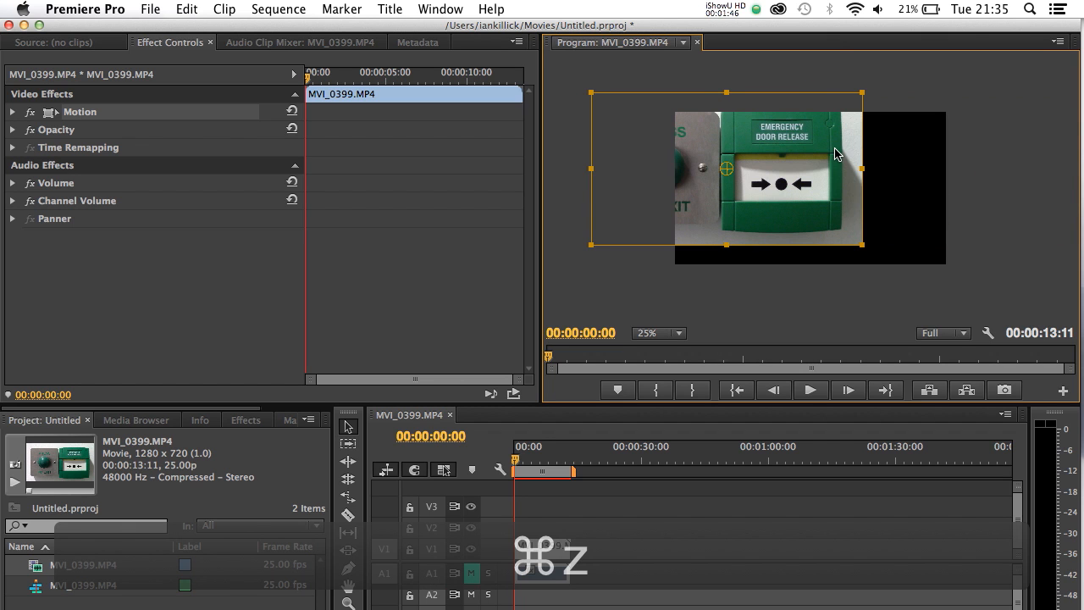
pyautogui.press('super+z')
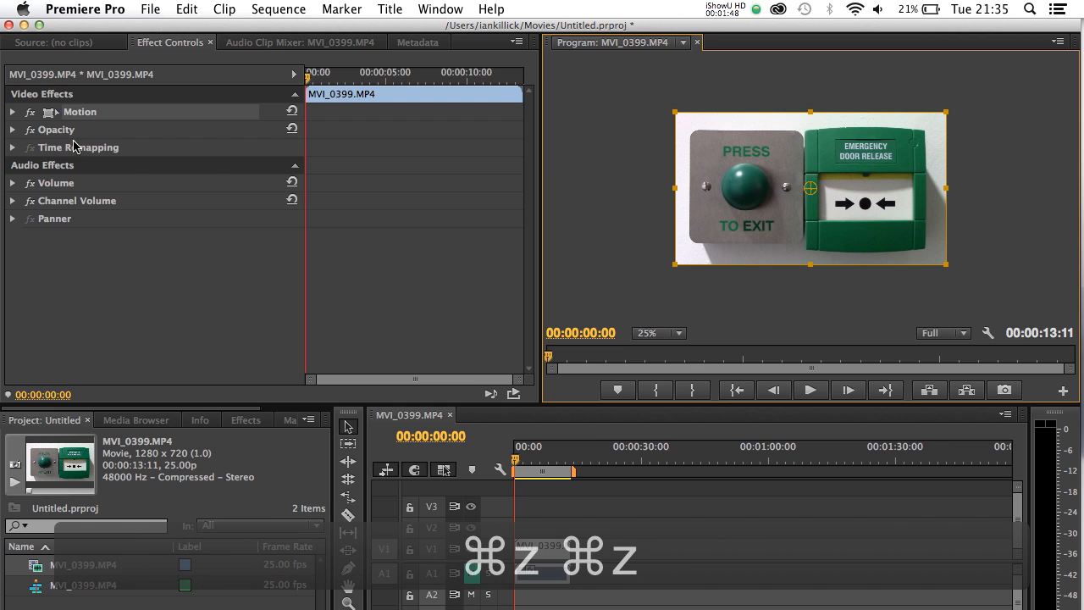
# Expand the clip's Motion properties and reselect the picture's transform box in the program preview
pyautogui.click(12, 112)
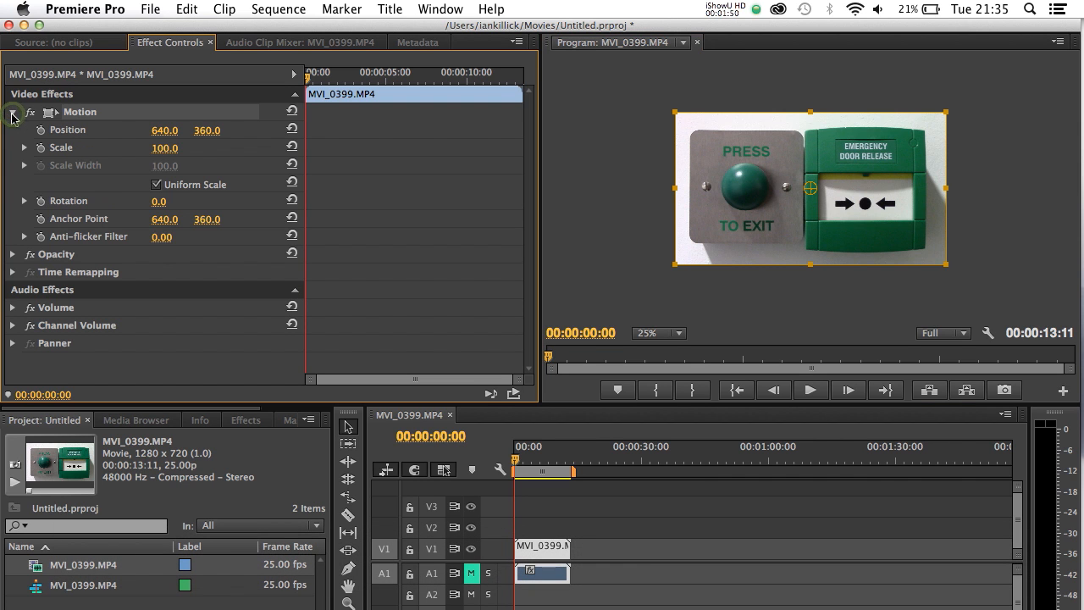
pyautogui.click(89, 134)
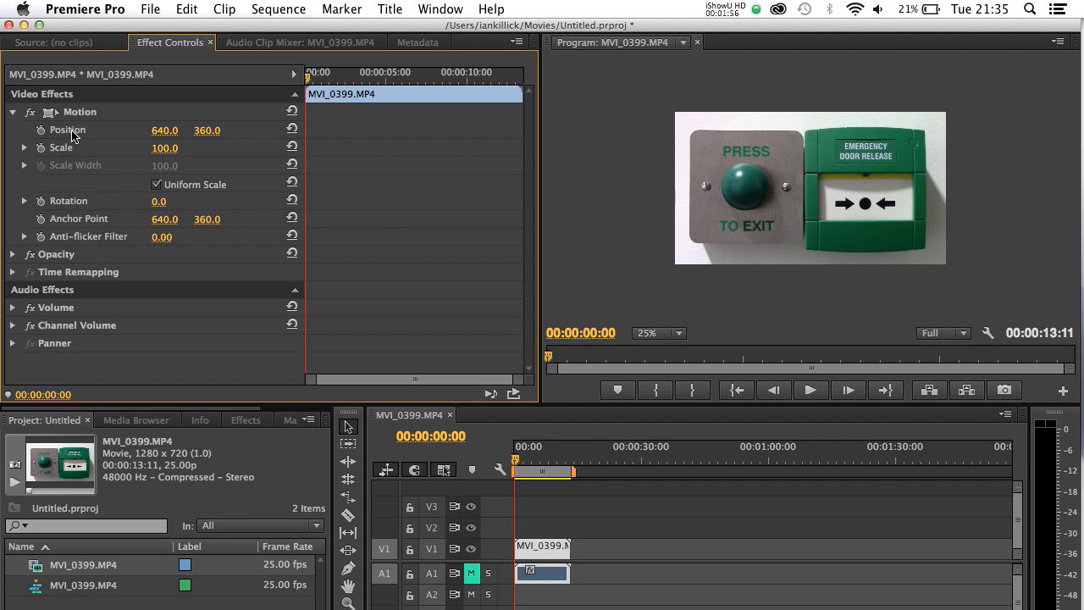
pyautogui.click(715, 194)
pyautogui.click(716, 196)
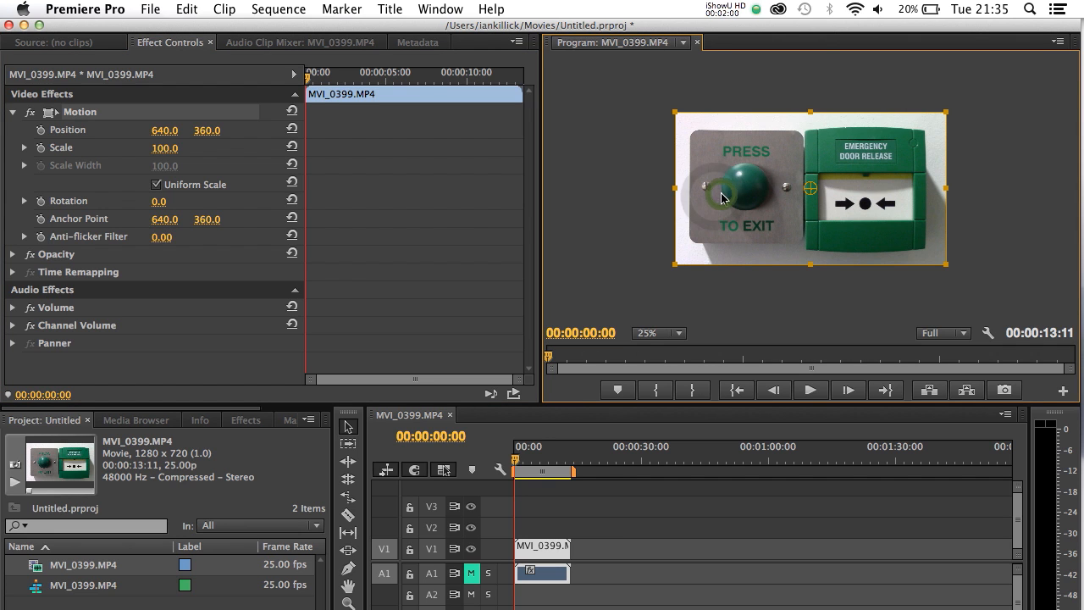
# Turn on Position animation for the clip with a keyframe at 00:00:00:00
pyautogui.click(308, 79)
pyautogui.moveTo(308, 79); pyautogui.dragTo(290, 94)
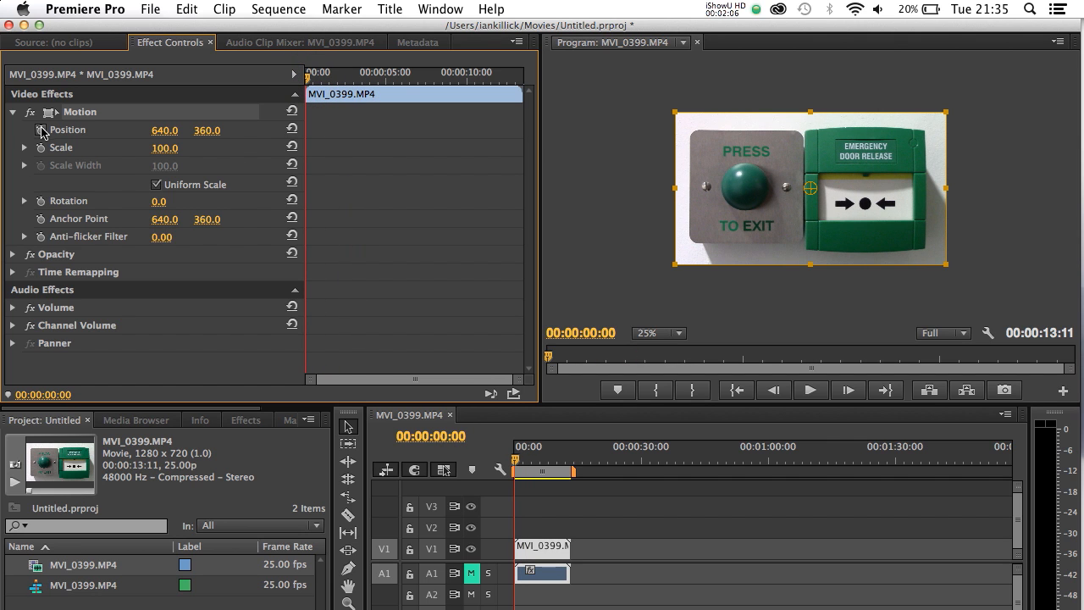
pyautogui.click(40, 131)
pyautogui.click(307, 130)
pyautogui.click(313, 146)
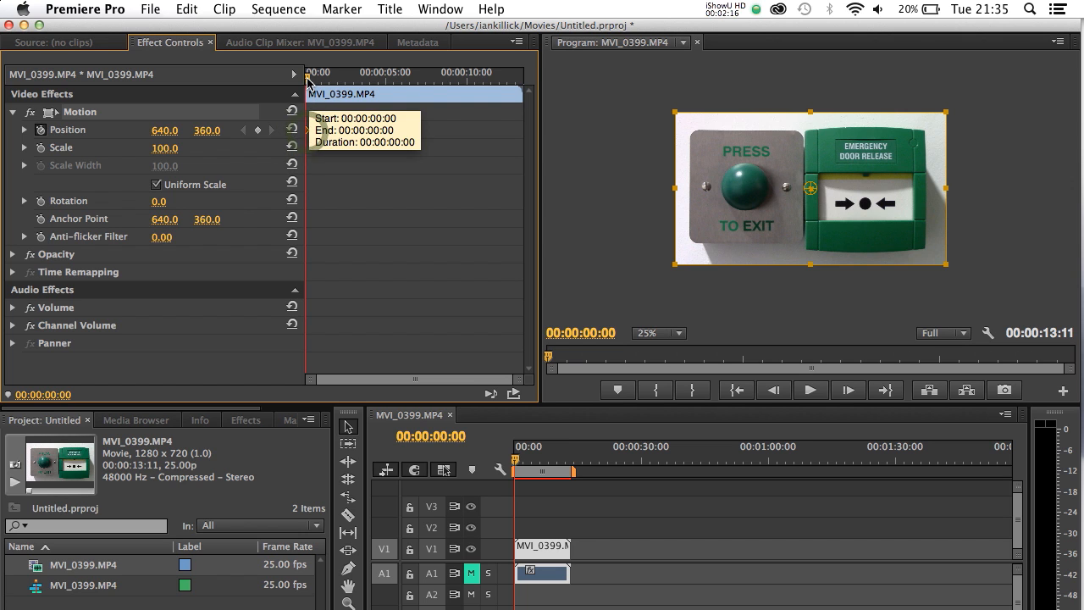
# Add a second Position keyframe at 00:00:02:09 by moving the picture out past the frame's right edge, to 1928, 352
pyautogui.moveTo(308, 78); pyautogui.dragTo(356, 82)
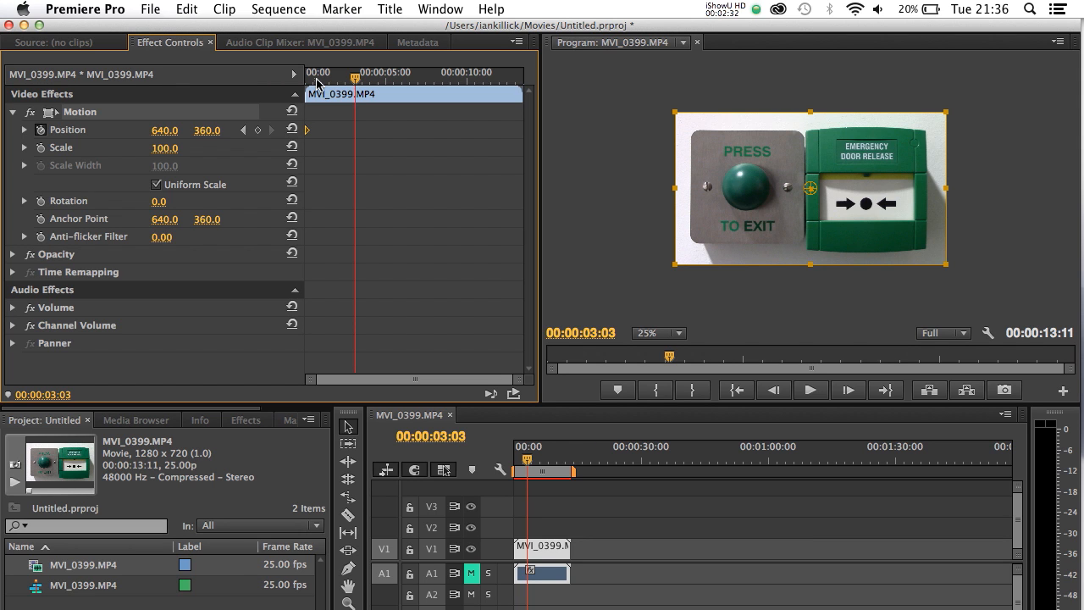
pyautogui.moveTo(317, 83); pyautogui.dragTo(306, 78)
pyautogui.click(731, 198)
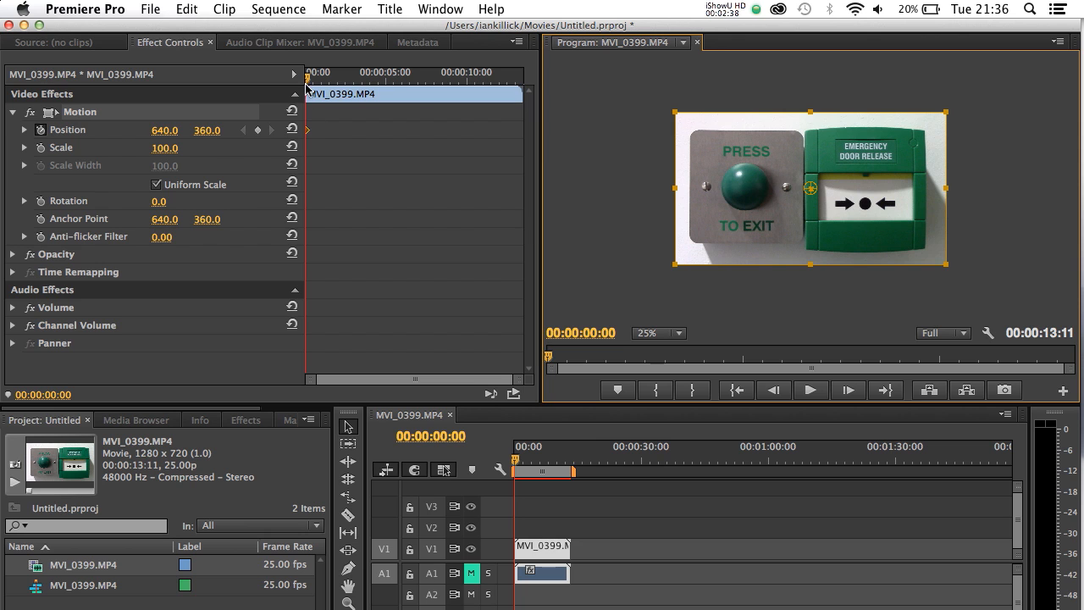
pyautogui.moveTo(306, 78); pyautogui.dragTo(343, 82)
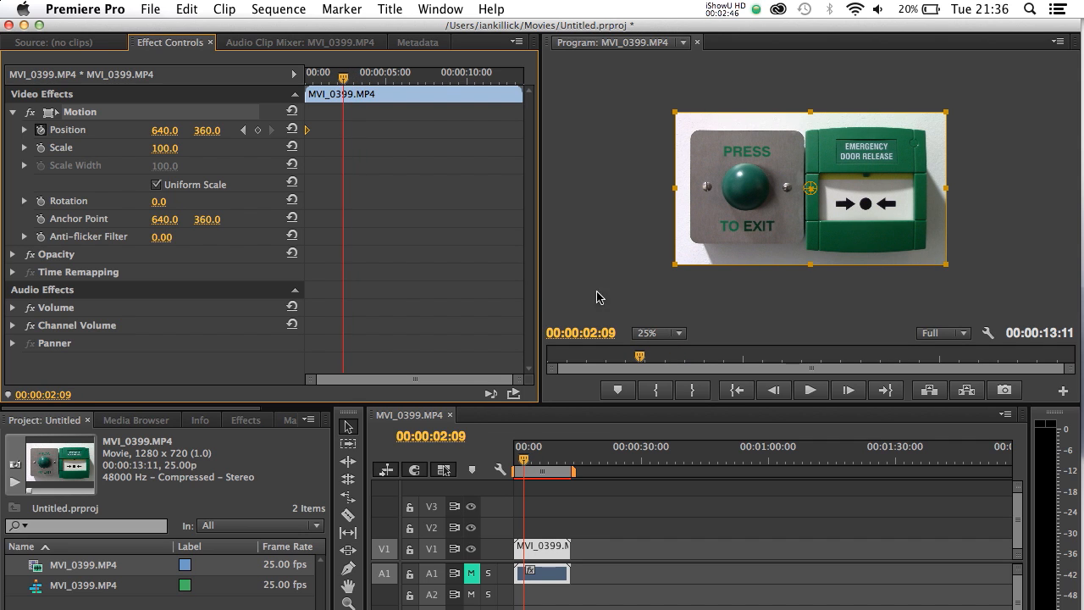
pyautogui.click(716, 218)
pyautogui.moveTo(716, 218); pyautogui.dragTo(991, 217)
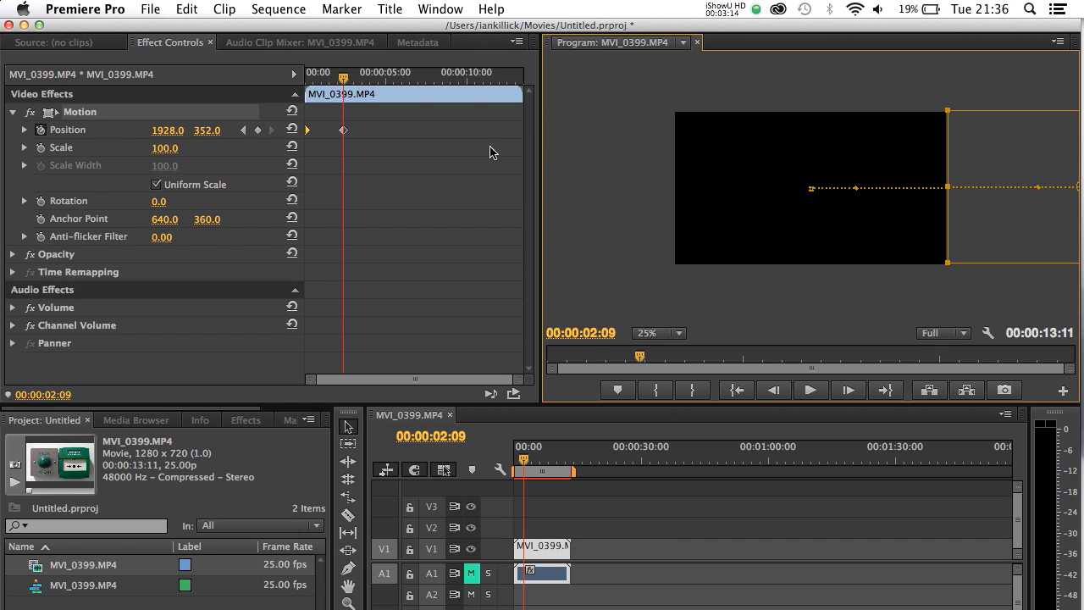
# Compare the picture's placement at the two Position keyframes by moving the playhead between and beyond them
pyautogui.click(343, 131)
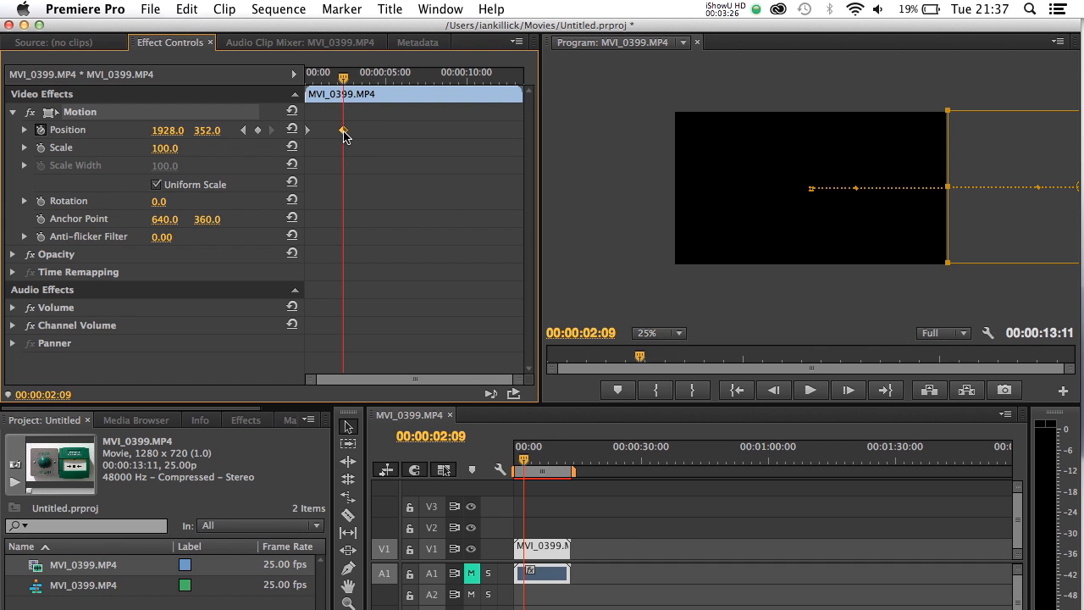
pyautogui.click(974, 227)
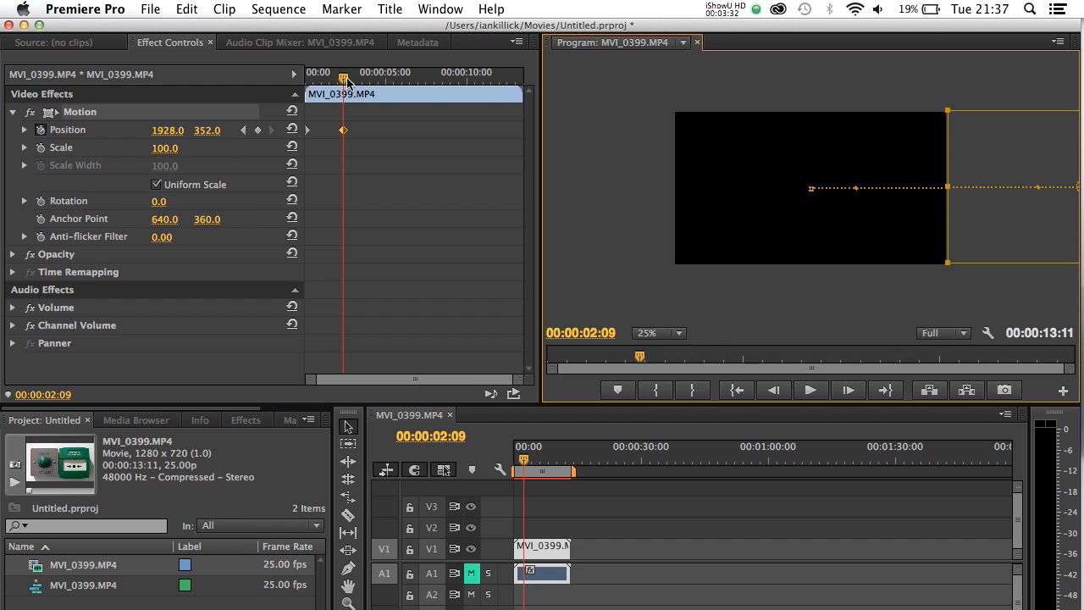
pyautogui.moveTo(344, 78); pyautogui.dragTo(340, 78)
pyautogui.moveTo(337, 80); pyautogui.dragTo(306, 76)
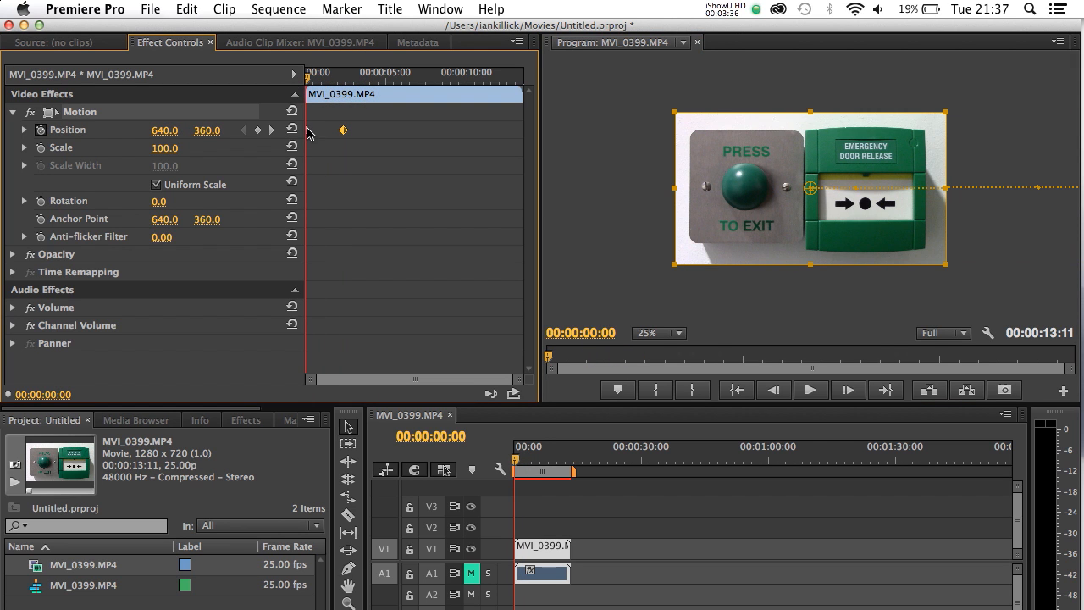
pyautogui.click(308, 131)
pyautogui.click(725, 206)
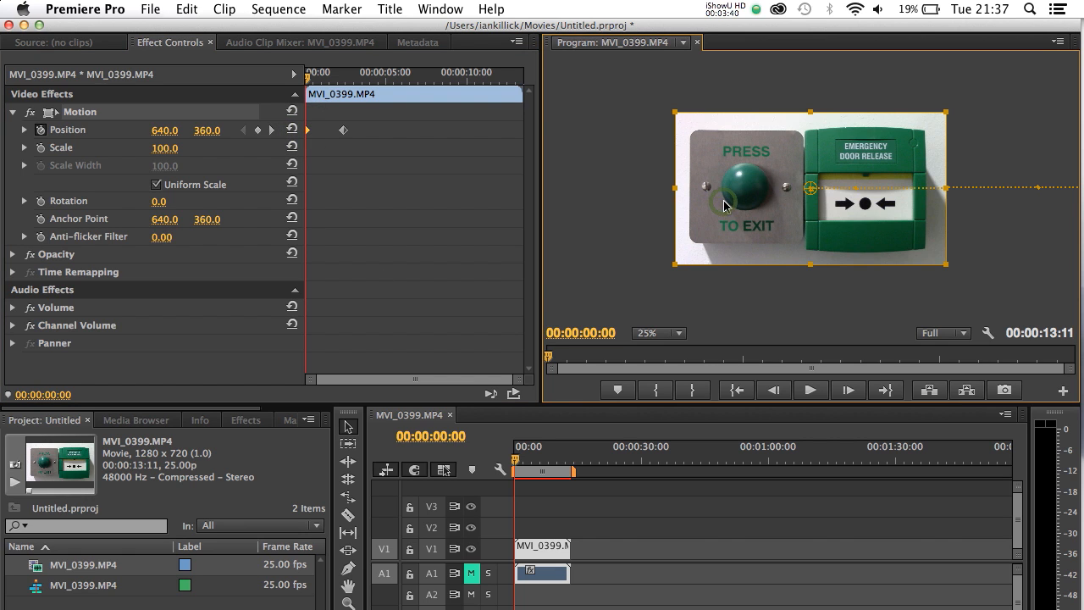
pyautogui.moveTo(310, 75); pyautogui.dragTo(345, 79)
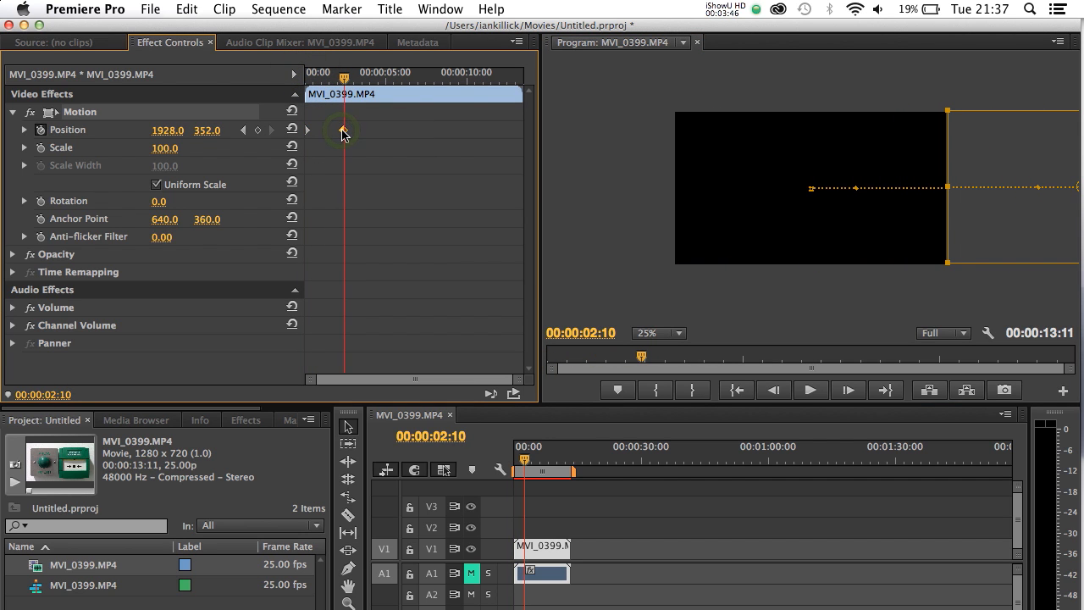
pyautogui.click(995, 210)
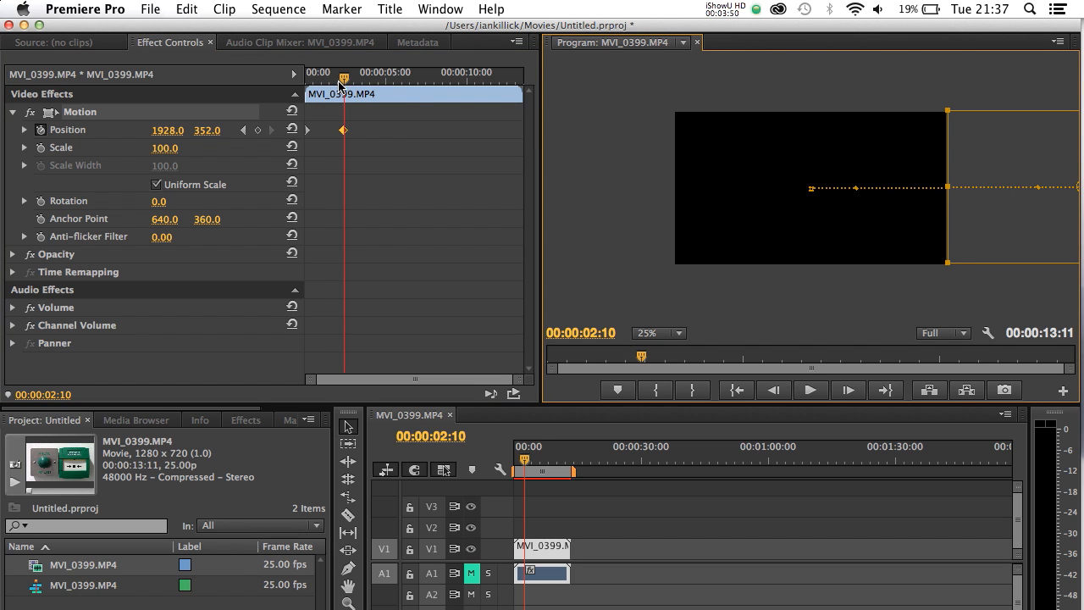
pyautogui.moveTo(345, 80); pyautogui.dragTo(363, 95)
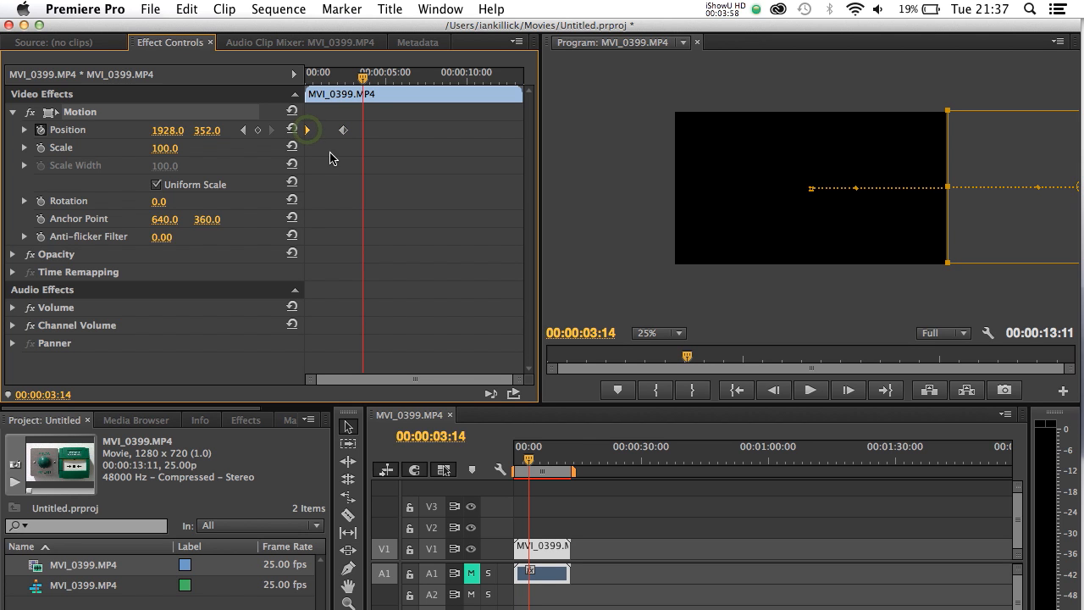
pyautogui.click(338, 131)
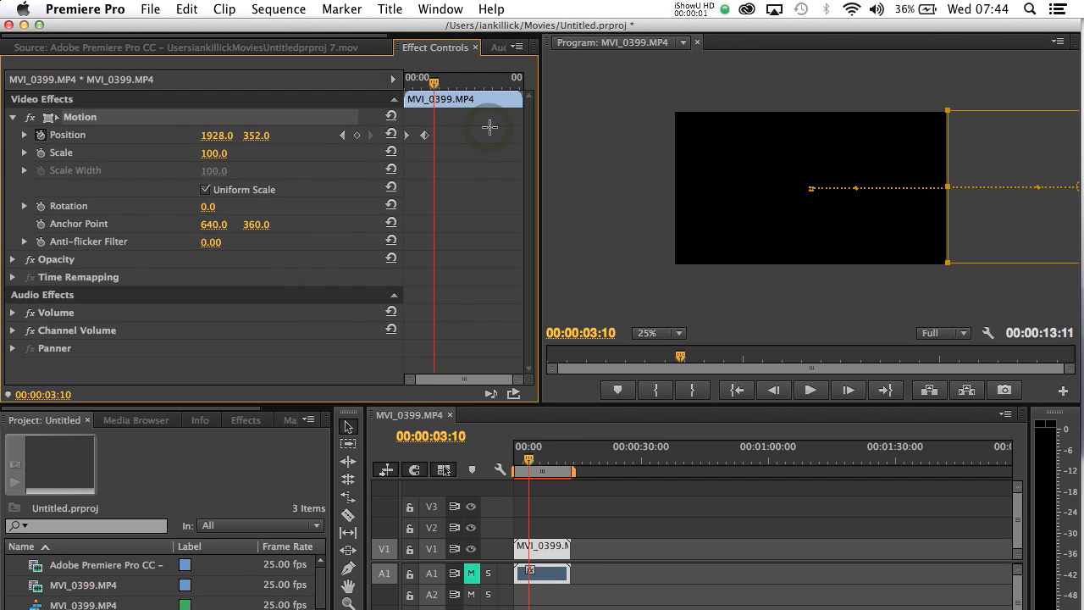
pyautogui.click(490, 127)
pyautogui.moveTo(434, 85)
pyautogui.mouseDown()
pyautogui.moveTo(402, 83)
pyautogui.moveTo(429, 85)
pyautogui.mouseUp()
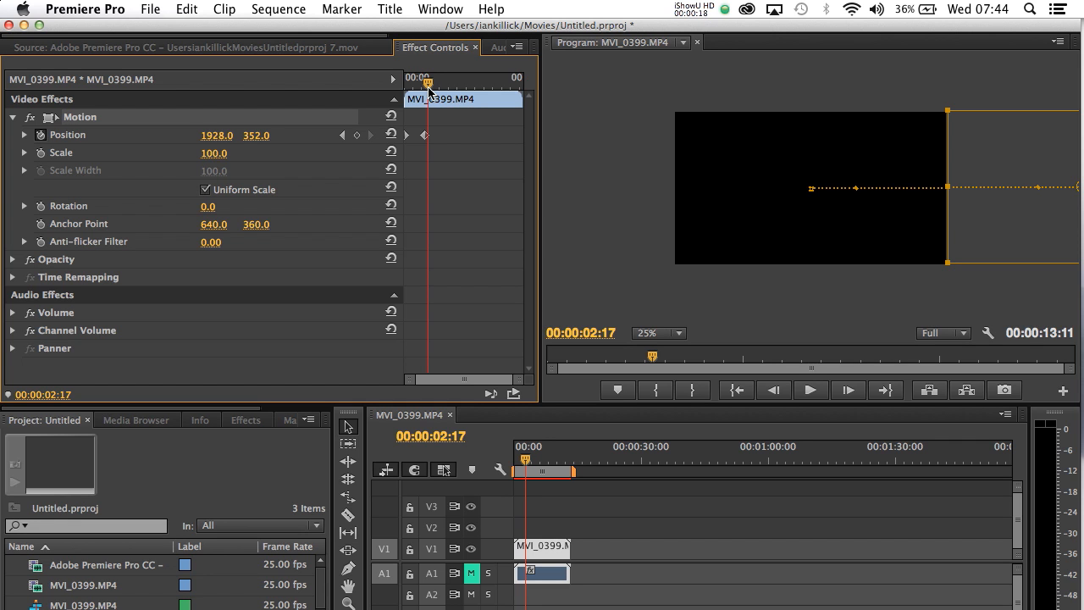
# Delete both Position keyframes and turn off Position animation for the clip
pyautogui.click(424, 135)
pyautogui.press('Delete')
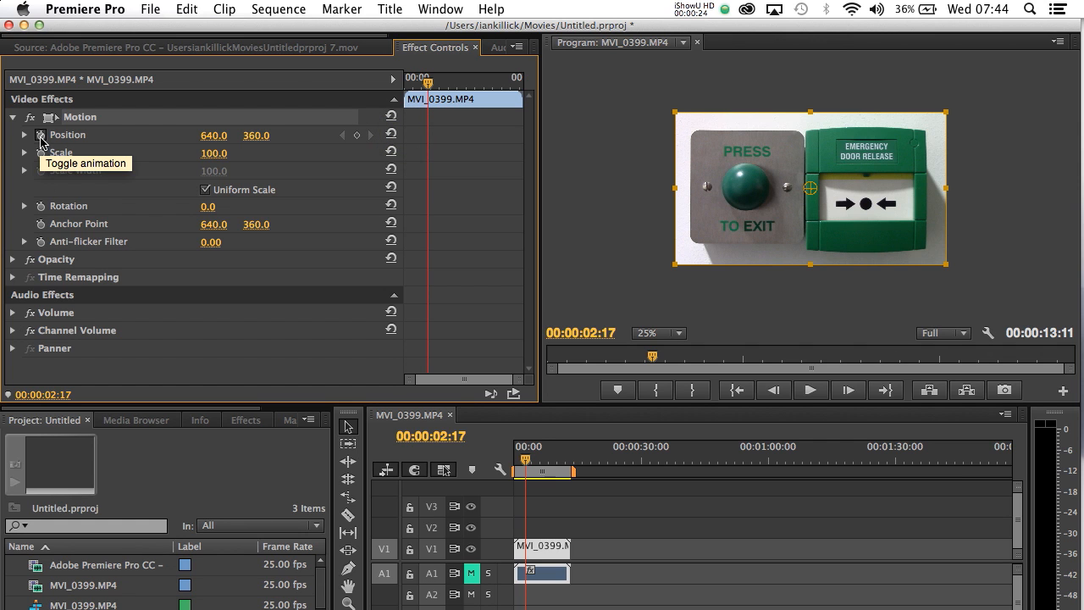
pyautogui.click(40, 137)
# At the clip's start, move the picture below the frame to position 640, 1080 and turn on Position animation
pyautogui.moveTo(429, 85); pyautogui.dragTo(392, 87)
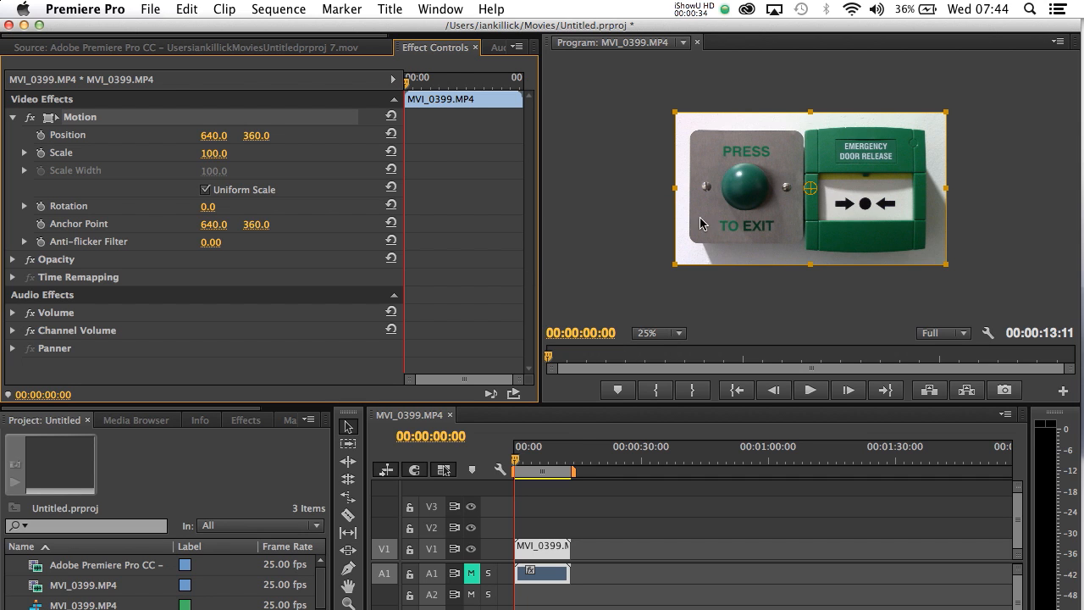
pyautogui.moveTo(760, 191); pyautogui.dragTo(761, 316)
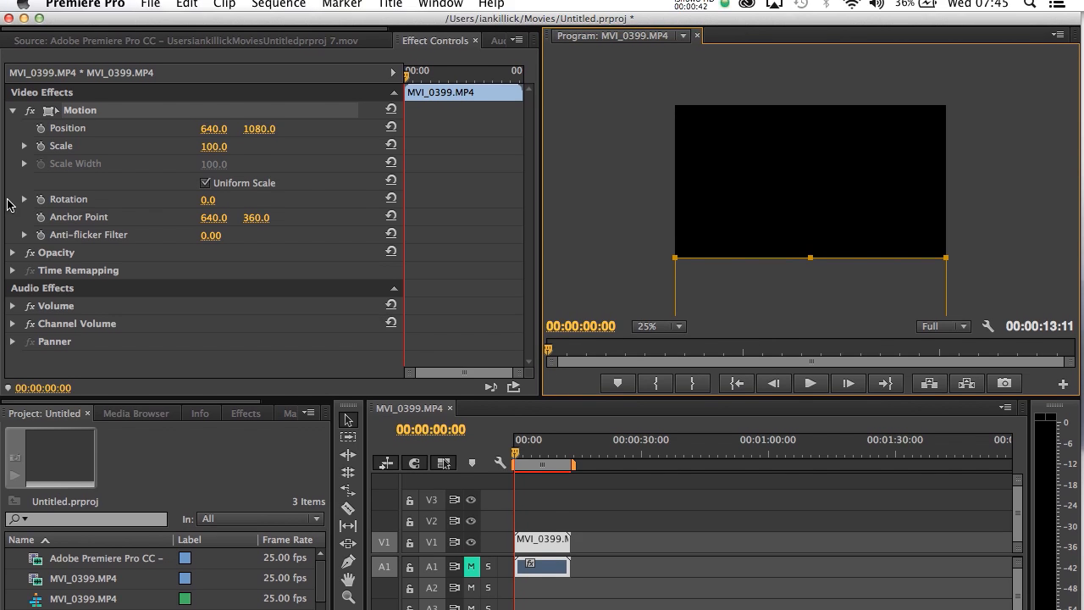
pyautogui.click(41, 136)
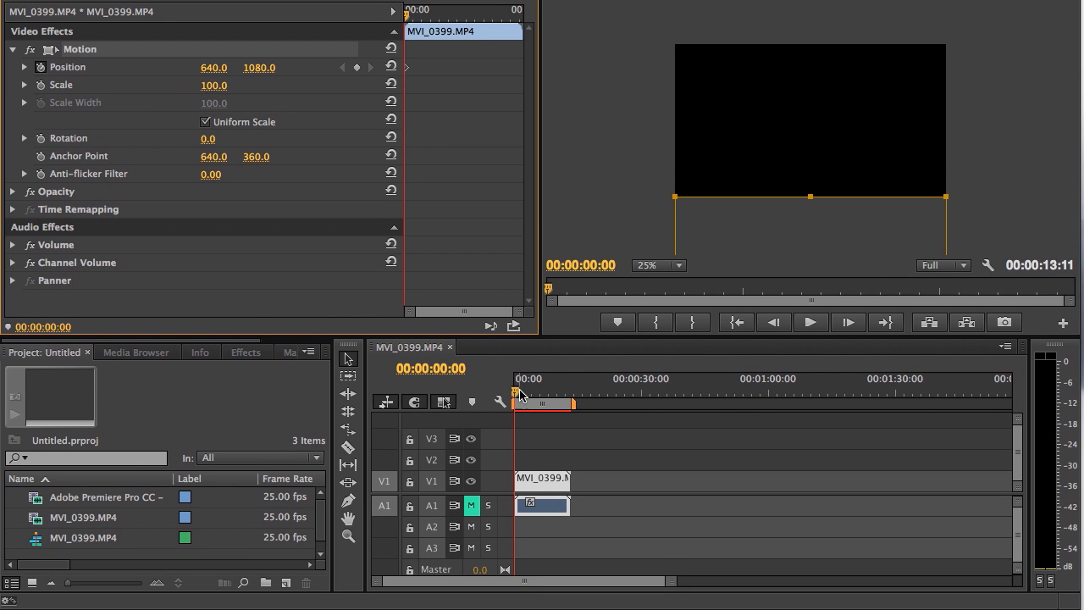
# Add a second Position keyframe at 00:00:01:05 by moving the picture up into the frame to 632, 364, and scrub through the motion
pyautogui.moveTo(520, 394); pyautogui.dragTo(525, 395)
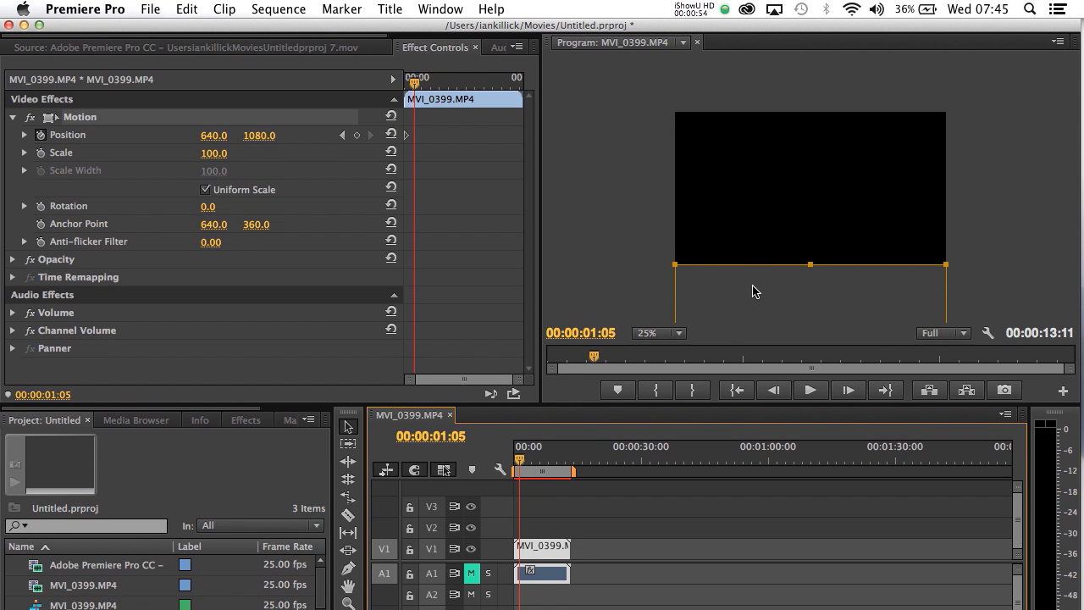
pyautogui.moveTo(753, 223); pyautogui.dragTo(752, 138)
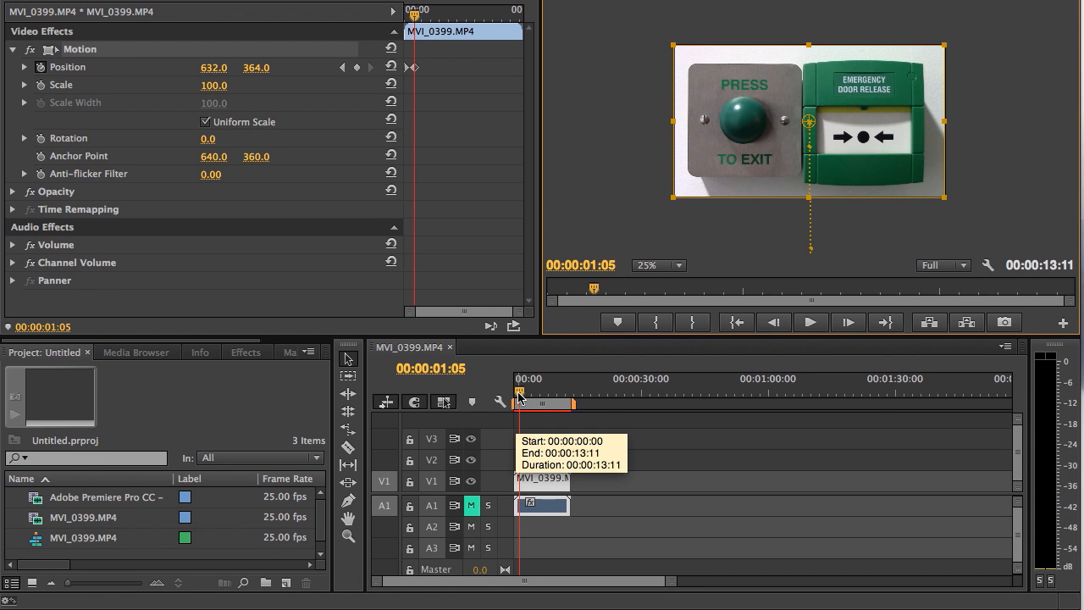
pyautogui.moveTo(519, 460); pyautogui.dragTo(513, 464)
pyautogui.moveTo(513, 398); pyautogui.dragTo(520, 400)
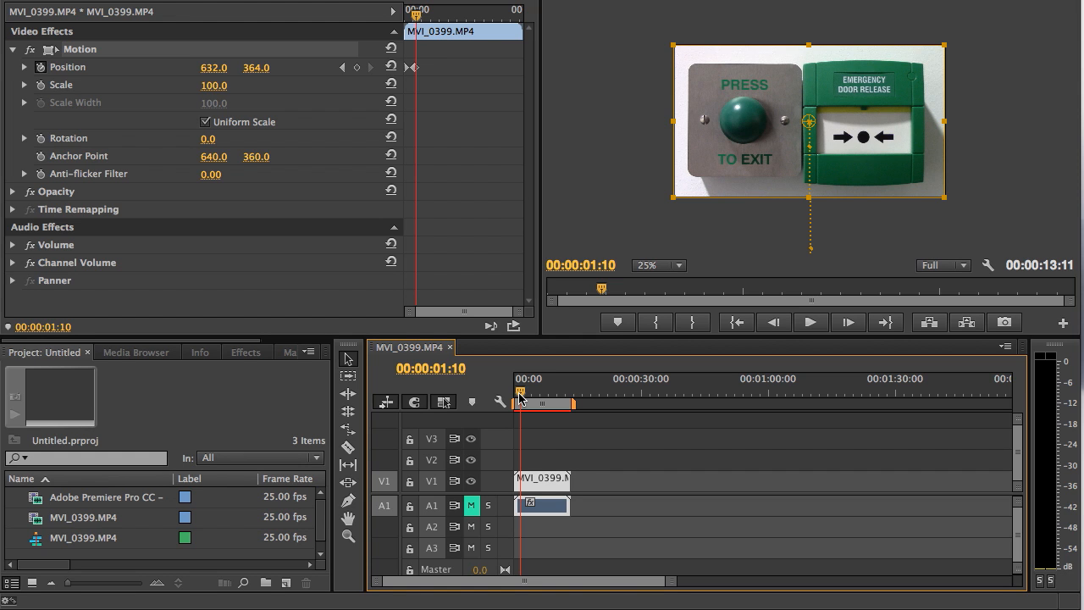
# Add a third Position keyframe at 00:00:04:00 by moving the picture above the frame to 632, -360, and scrub through the motion
pyautogui.moveTo(520, 398); pyautogui.dragTo(533, 401)
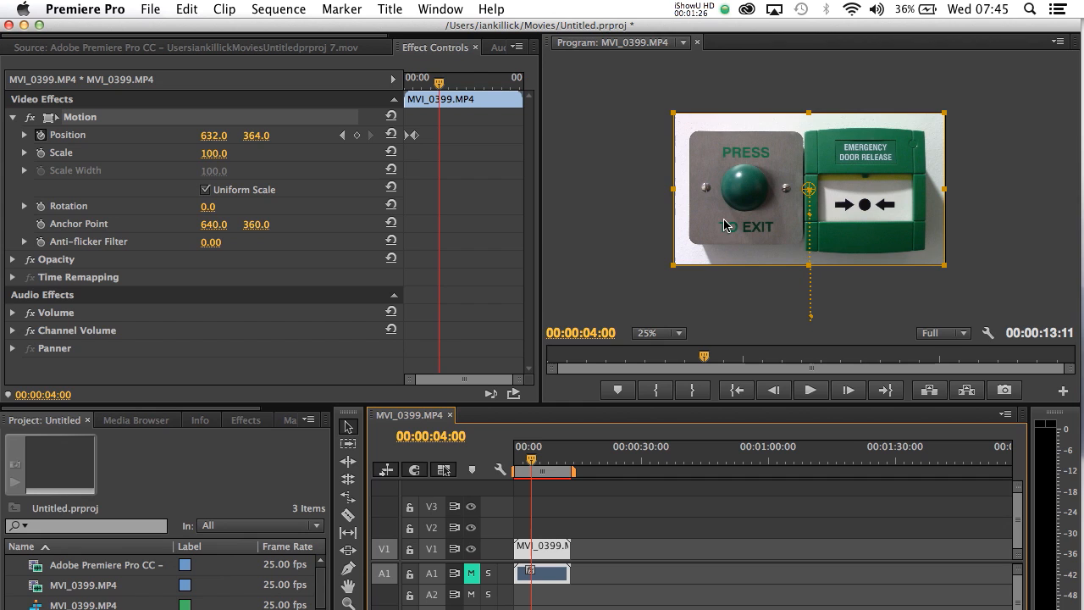
pyautogui.moveTo(724, 223); pyautogui.dragTo(724, 71)
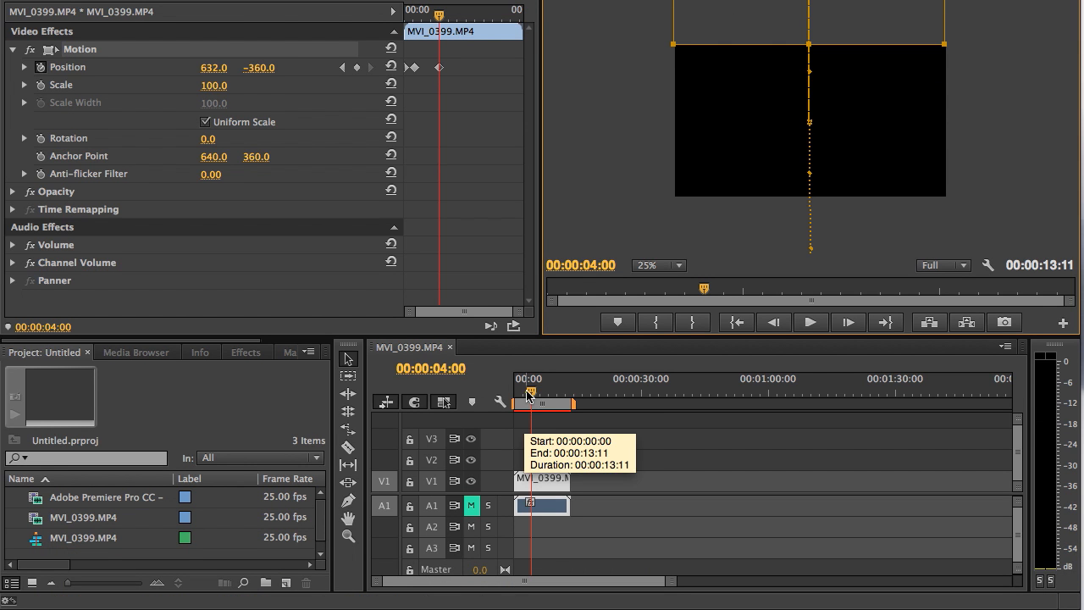
pyautogui.moveTo(527, 394); pyautogui.dragTo(504, 400)
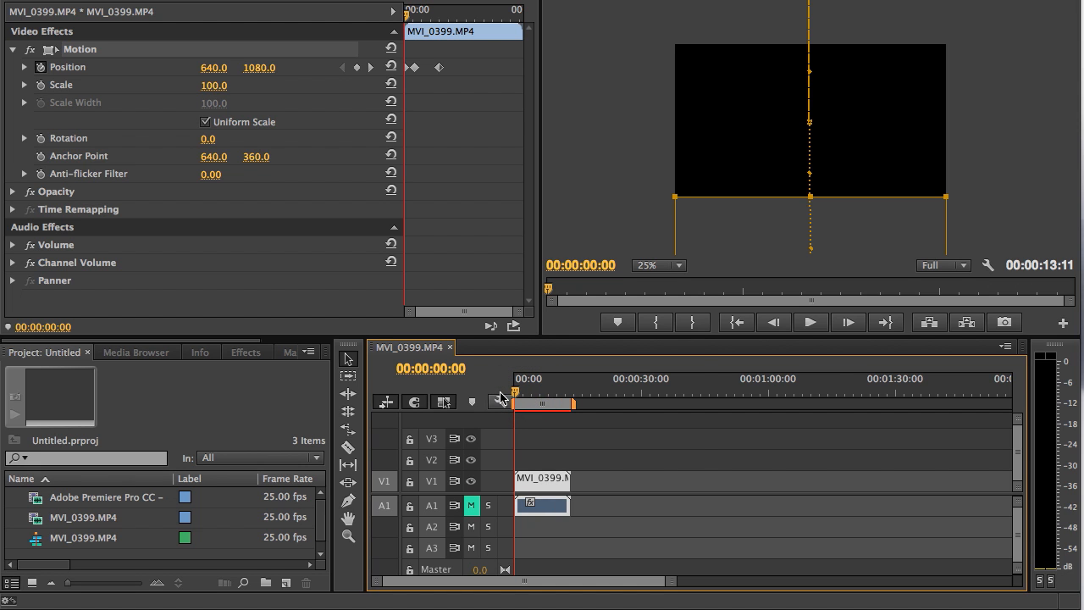
pyautogui.click(502, 399)
pyautogui.click(502, 384)
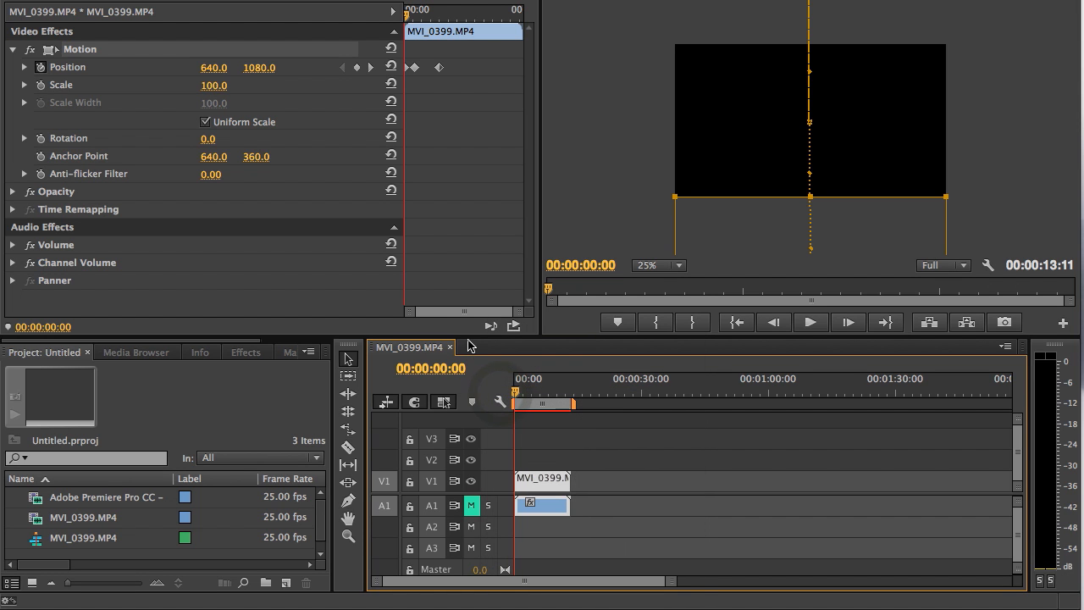
pyautogui.moveTo(518, 396); pyautogui.dragTo(523, 397)
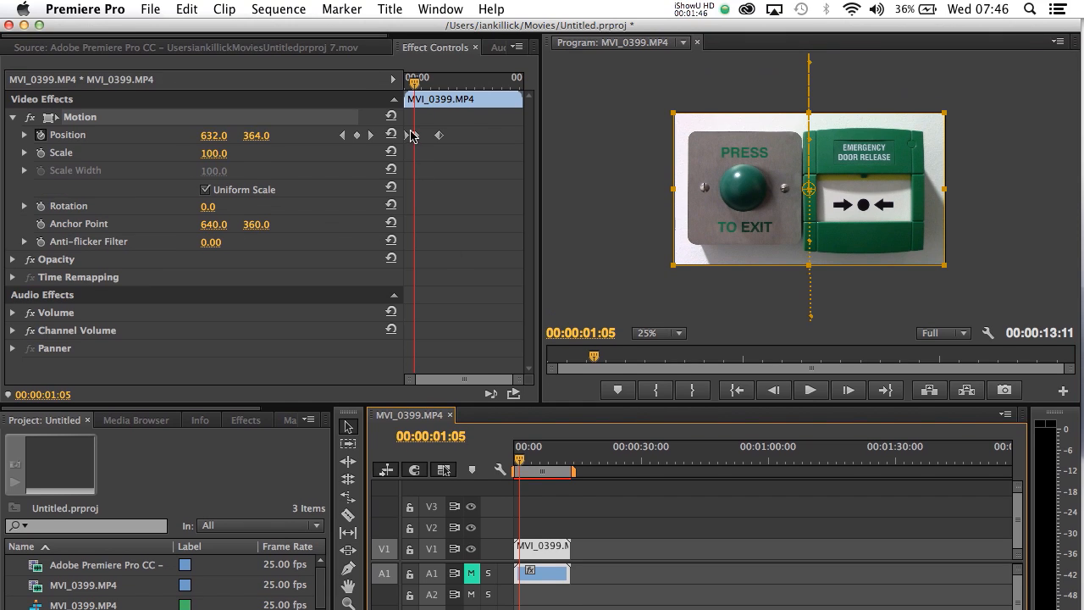
pyautogui.click(414, 68)
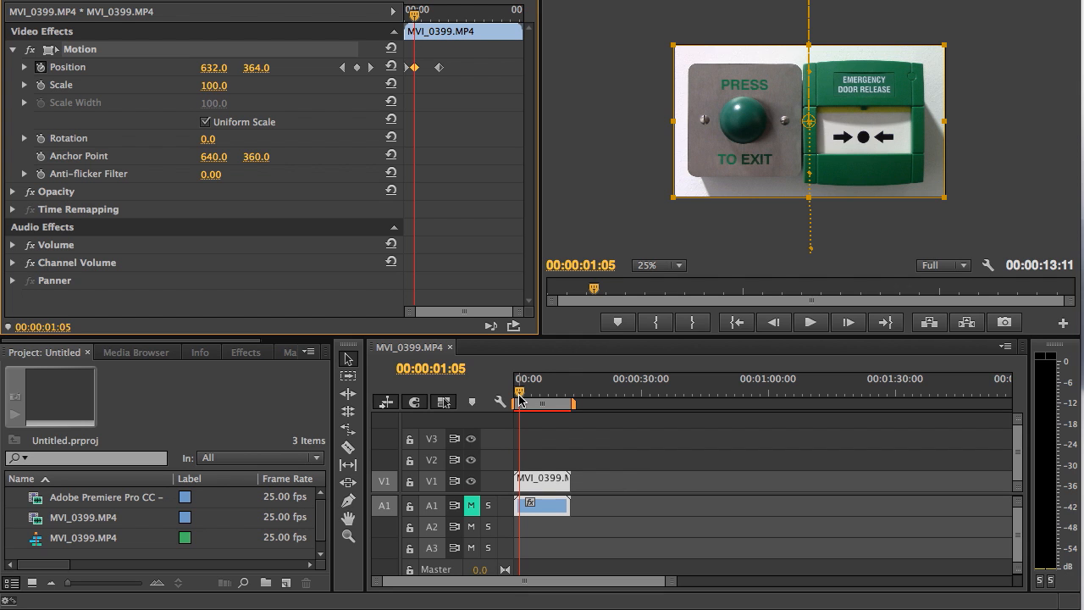
pyautogui.moveTo(519, 400)
pyautogui.mouseDown()
pyautogui.moveTo(533, 400)
pyautogui.moveTo(520, 400)
pyautogui.mouseUp()
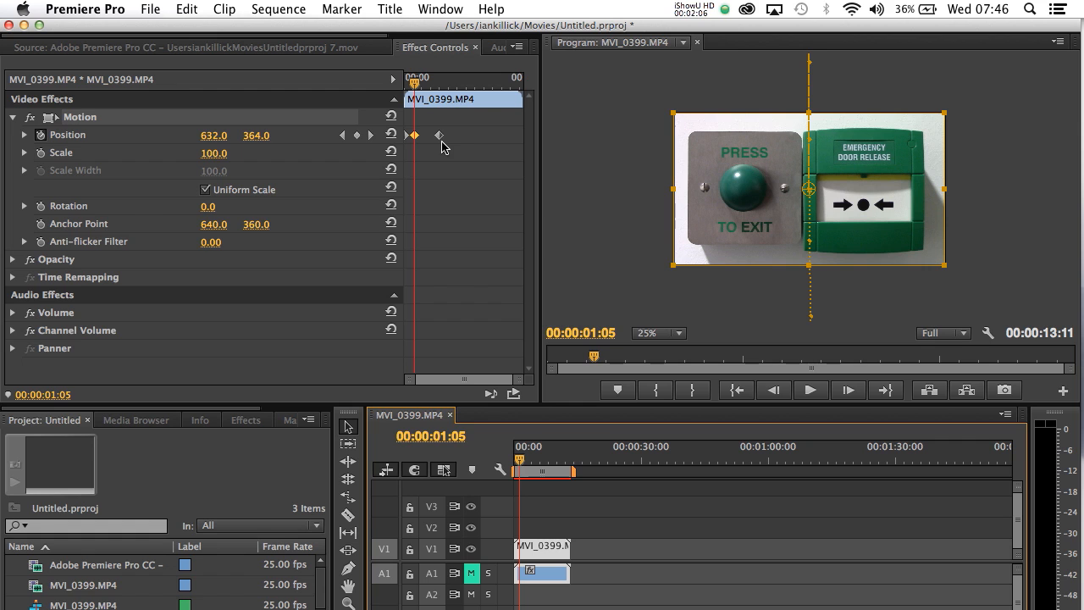
# Delete the Position keyframe at 00:00:04:00 and add one at 00:00:03:13 that holds the picture at 632, 364
pyautogui.click(438, 140)
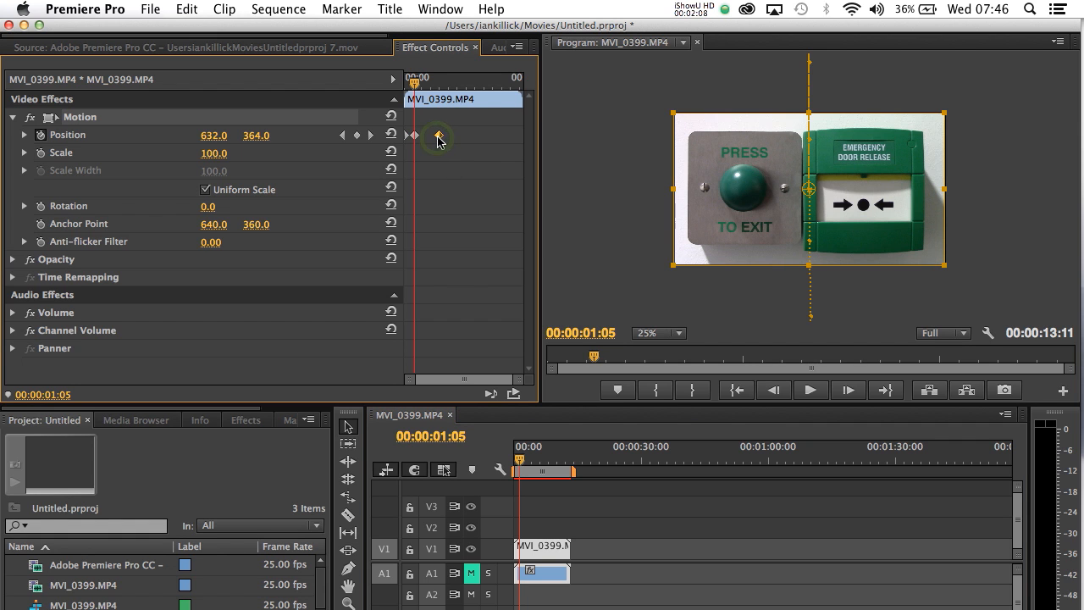
pyautogui.moveTo(415, 85); pyautogui.dragTo(437, 93)
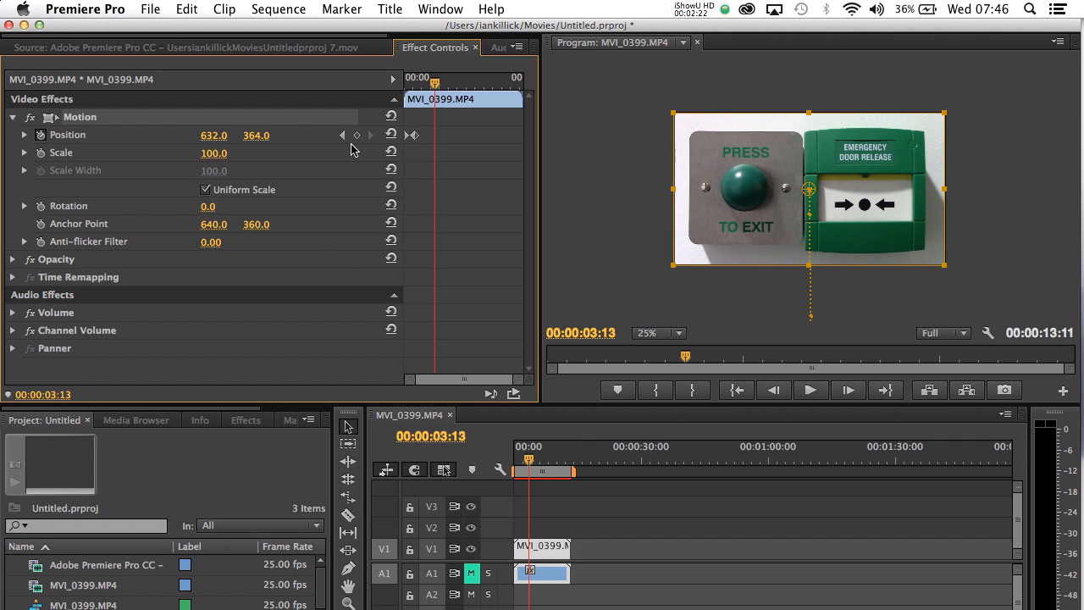
pyautogui.click(358, 137)
pyautogui.click(416, 135)
pyautogui.click(436, 136)
# Add a Position keyframe at 00:00:04:24 by moving the picture out above the frame, and scrub through the motion with its pause
pyautogui.moveTo(434, 85); pyautogui.dragTo(450, 101)
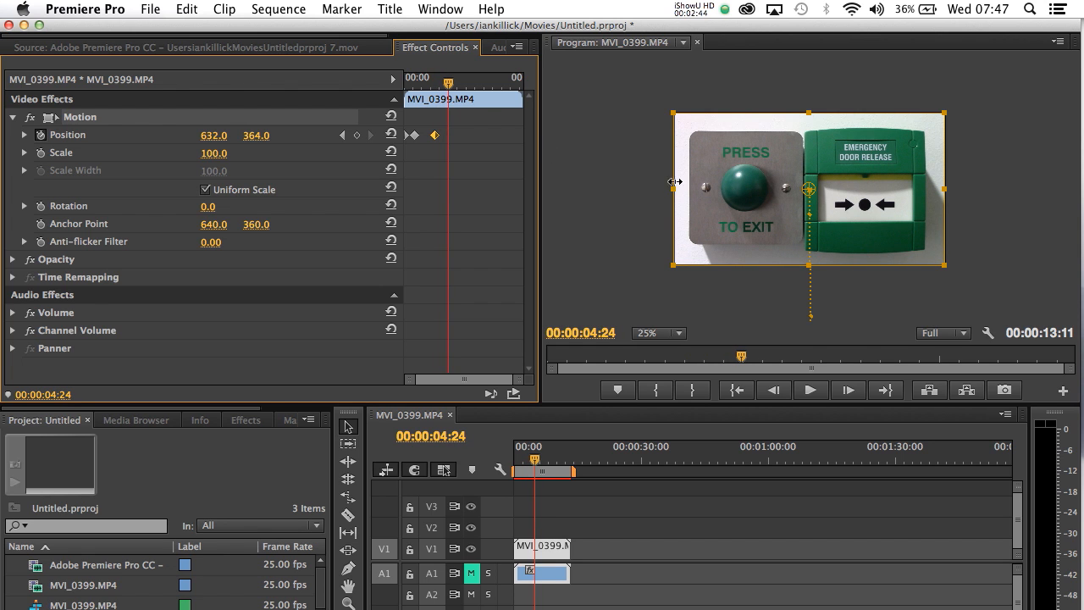
pyautogui.moveTo(711, 190); pyautogui.dragTo(712, 34)
pyautogui.moveTo(516, 458); pyautogui.dragTo(508, 457)
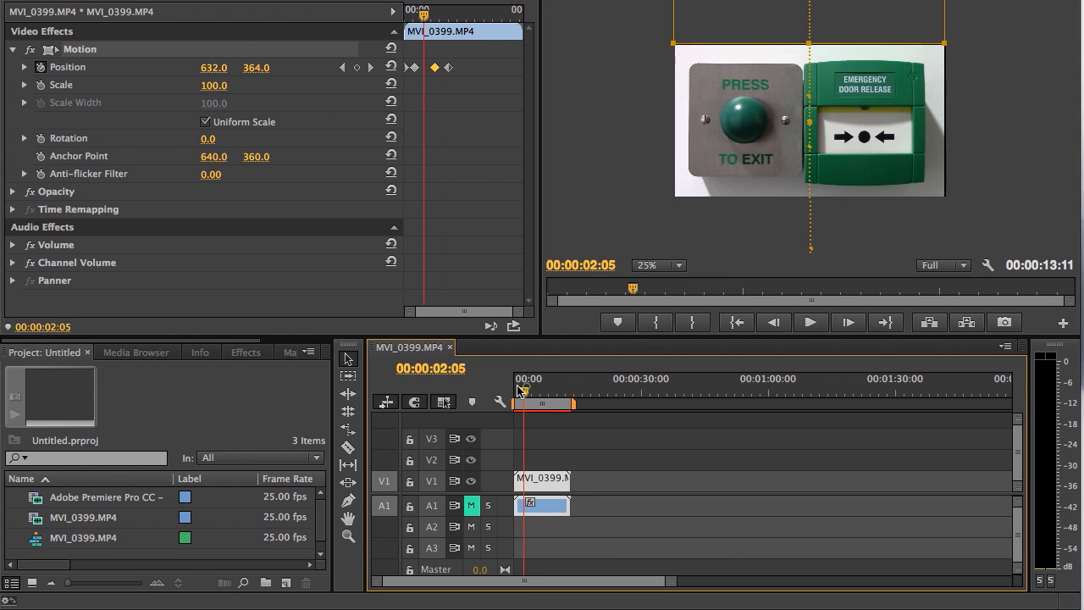
pyautogui.moveTo(518, 397); pyautogui.dragTo(524, 394)
pyautogui.moveTo(525, 392)
pyautogui.mouseDown()
pyautogui.moveTo(545, 395)
pyautogui.moveTo(532, 395)
pyautogui.mouseUp()
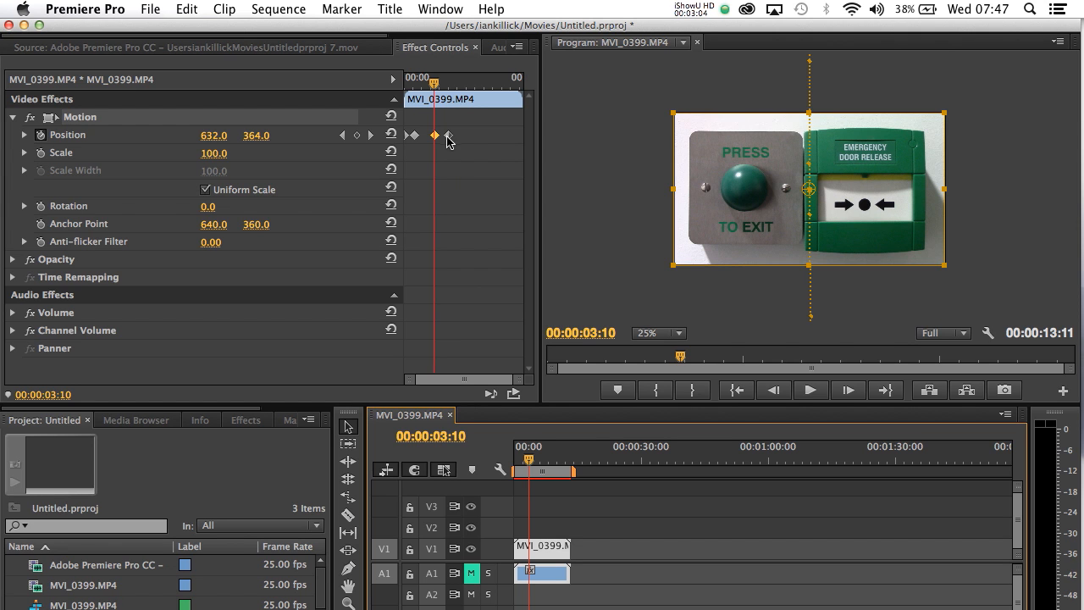
# Delete all the Position keyframes and turn off Position animation for the clip
pyautogui.click(447, 141)
pyautogui.click(435, 135)
pyautogui.press('Delete')
pyautogui.click(414, 136)
pyautogui.press('Delete')
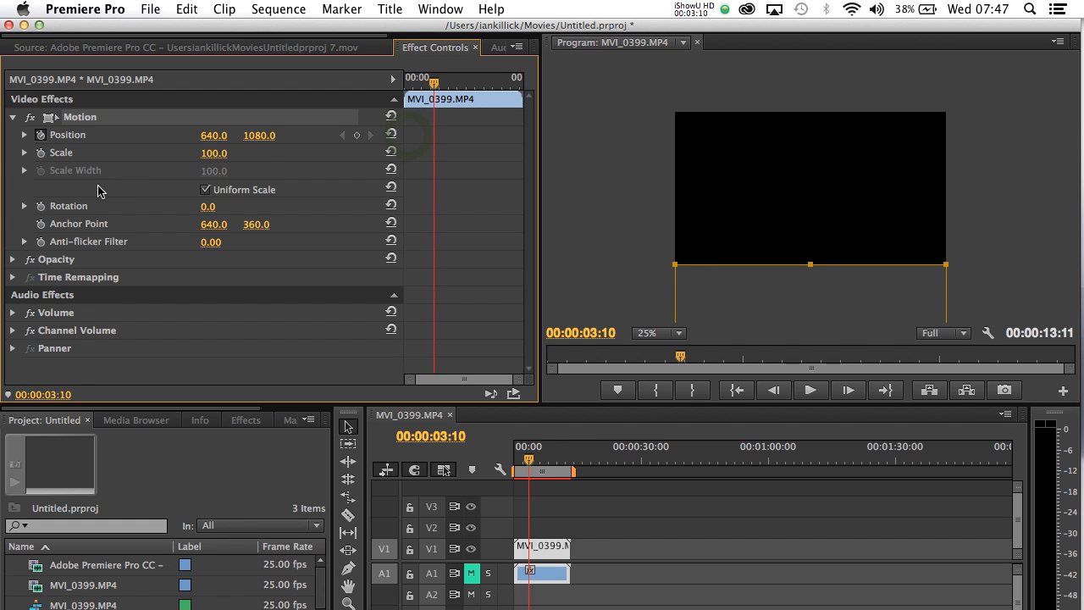
pyautogui.click(41, 136)
# Turn on Position animation at the clip's start with the picture below the frame at 640, 1080
pyautogui.moveTo(433, 83); pyautogui.dragTo(395, 85)
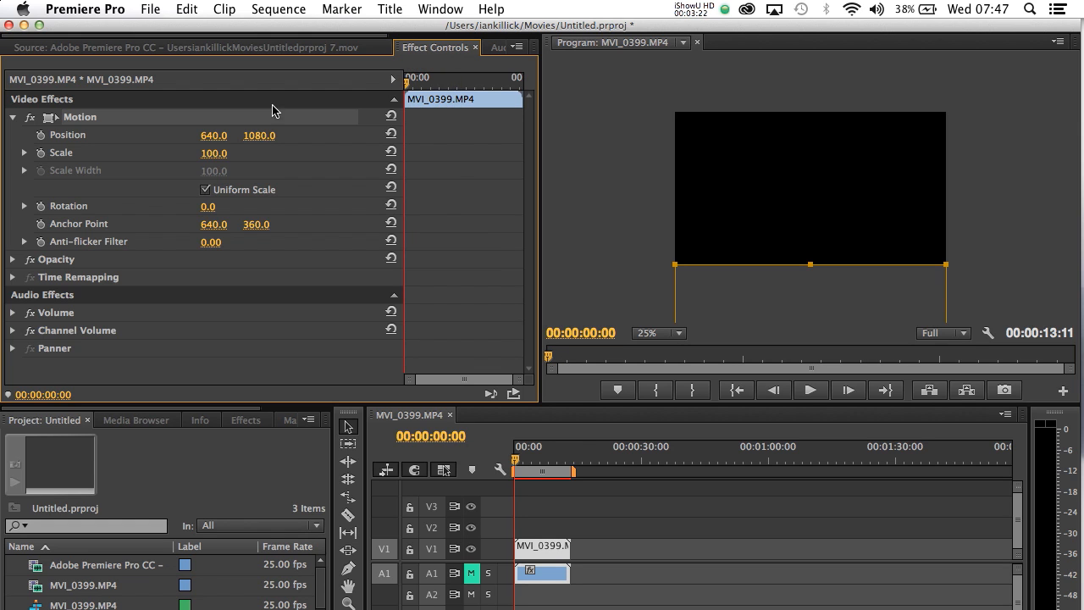
pyautogui.click(39, 136)
pyautogui.click(700, 286)
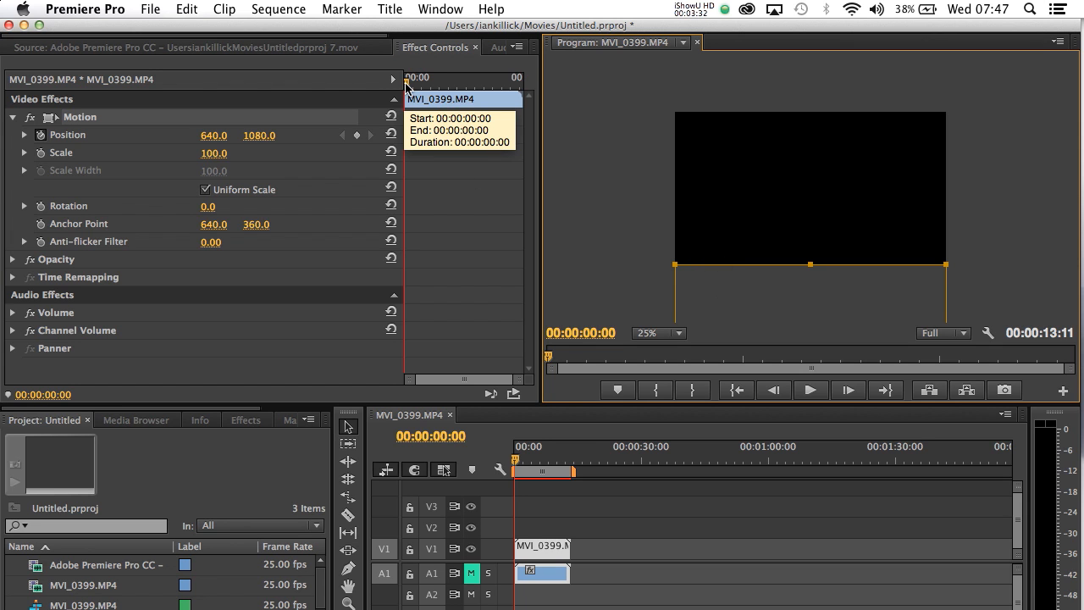
# Add Position keyframes that place the picture at 632, 364 at 00:00:01:01 and beyond the frame's right edge at 1920, 364 at 00:00:02:02
pyautogui.moveTo(405, 85); pyautogui.dragTo(414, 85)
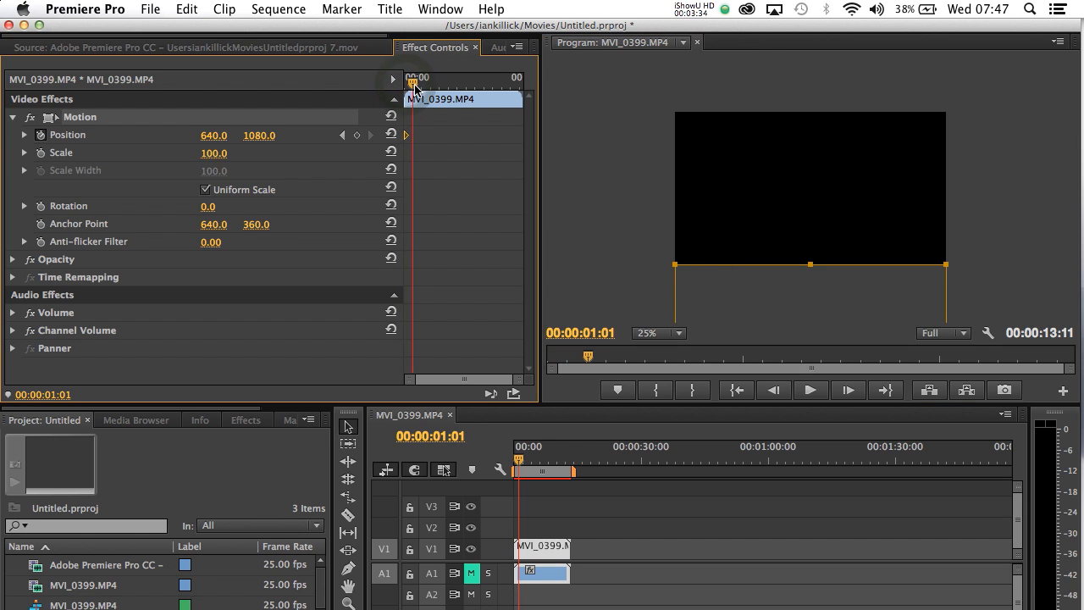
pyautogui.moveTo(729, 277); pyautogui.dragTo(727, 127)
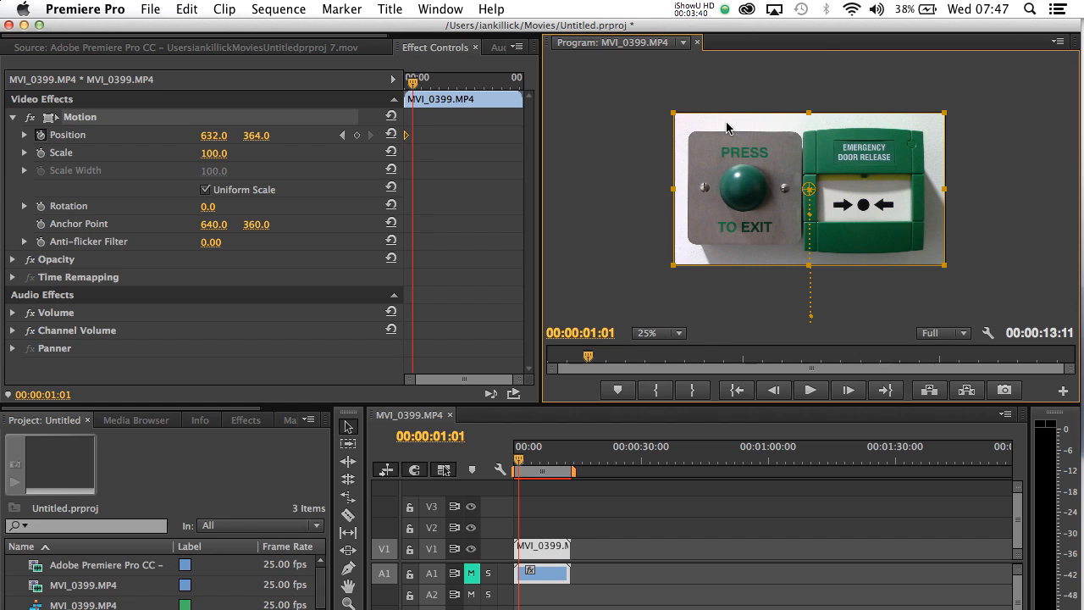
pyautogui.moveTo(415, 86); pyautogui.dragTo(424, 85)
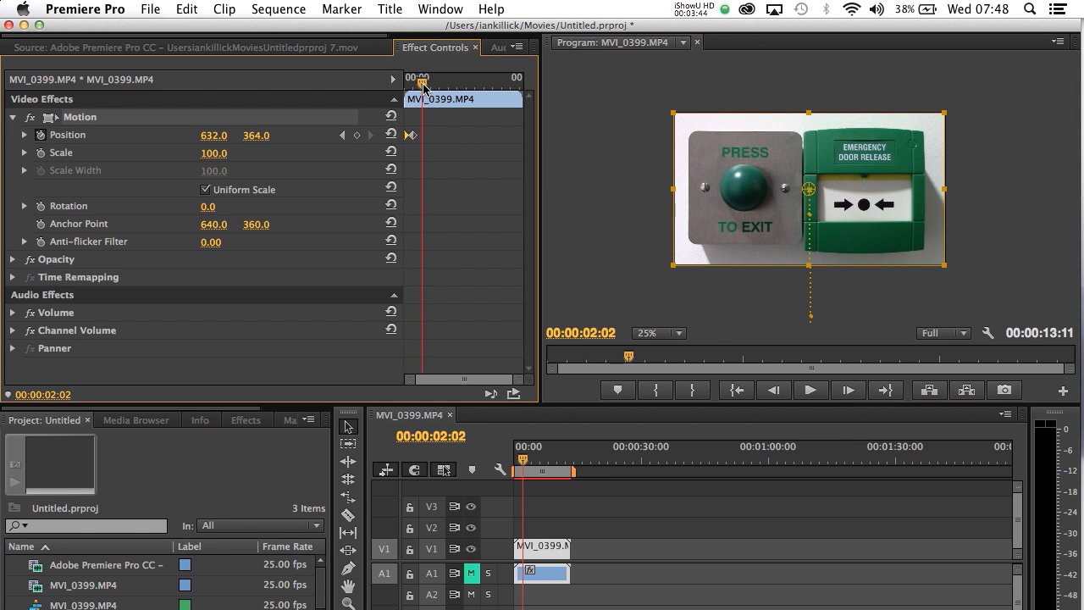
pyautogui.moveTo(704, 179); pyautogui.dragTo(974, 154)
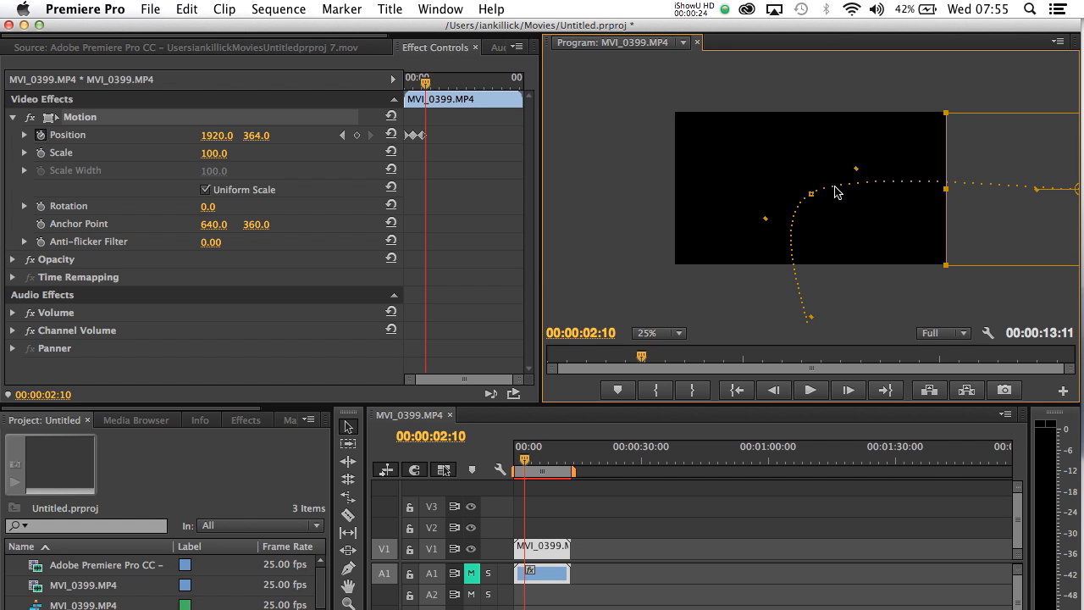
# Set the middle Position keyframe's spatial interpolation to Linear
pyautogui.click(412, 136)
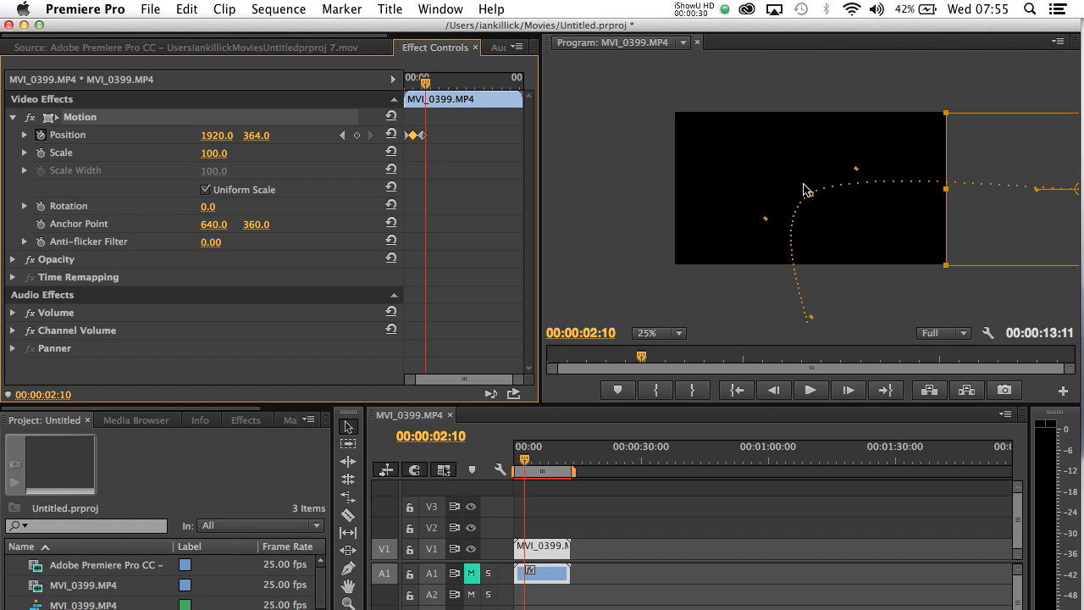
pyautogui.rightClick(414, 137)
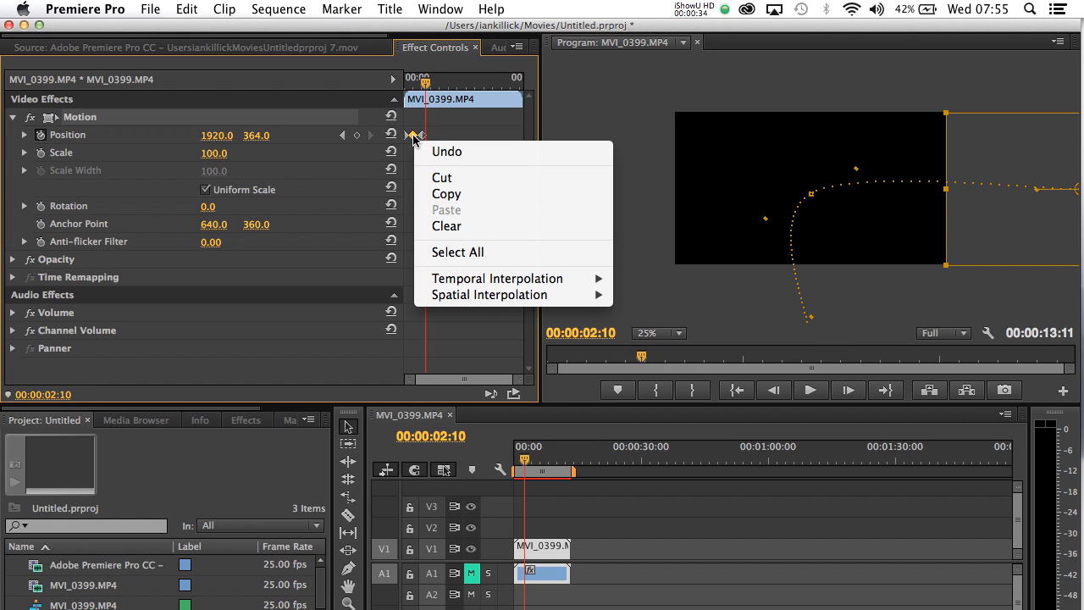
pyautogui.moveTo(502, 297)
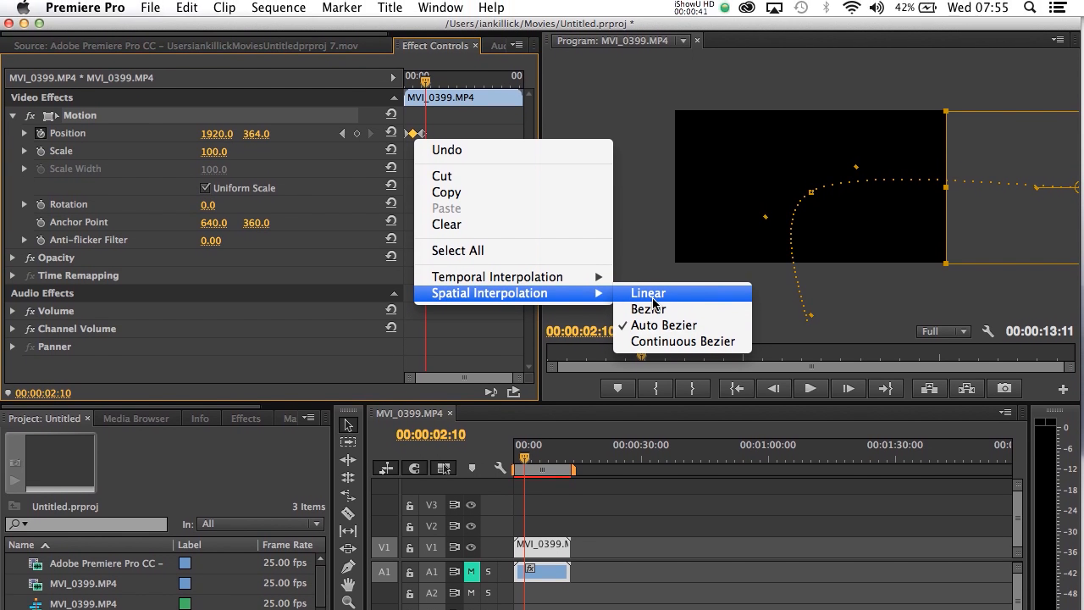
pyautogui.click(649, 272)
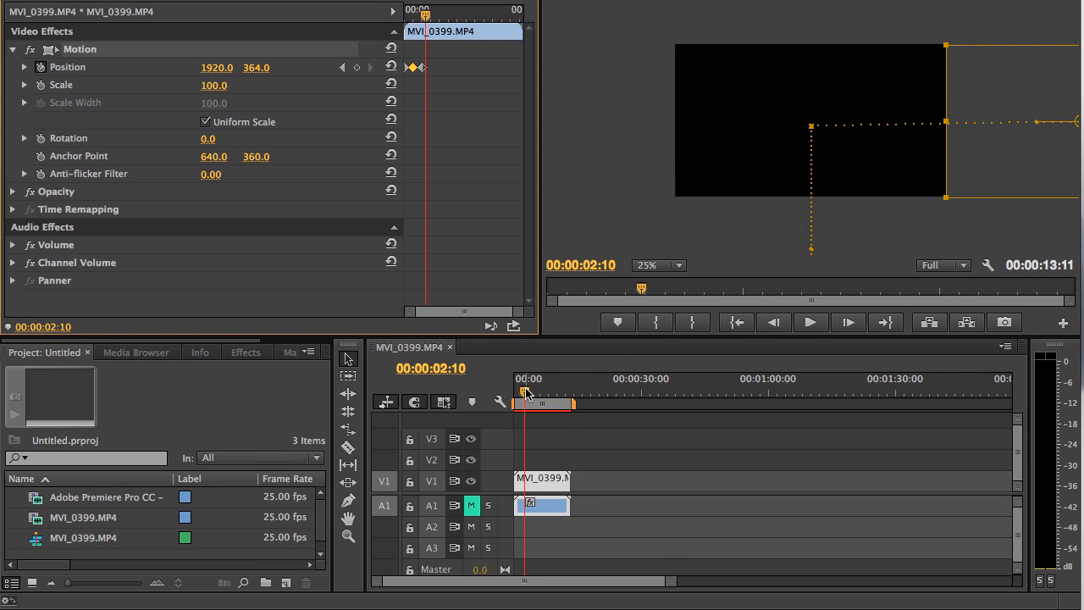
# Play the clip from its start to check the picture's movement along the motion path
pyautogui.click(525, 459)
pyautogui.moveTo(525, 392); pyautogui.dragTo(512, 396)
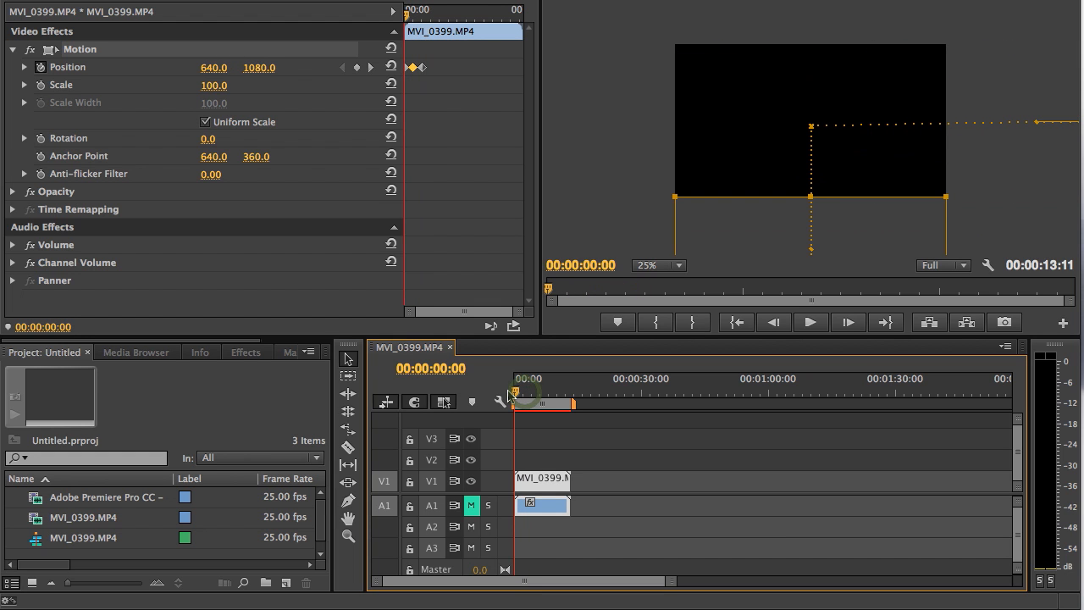
pyautogui.press('space')
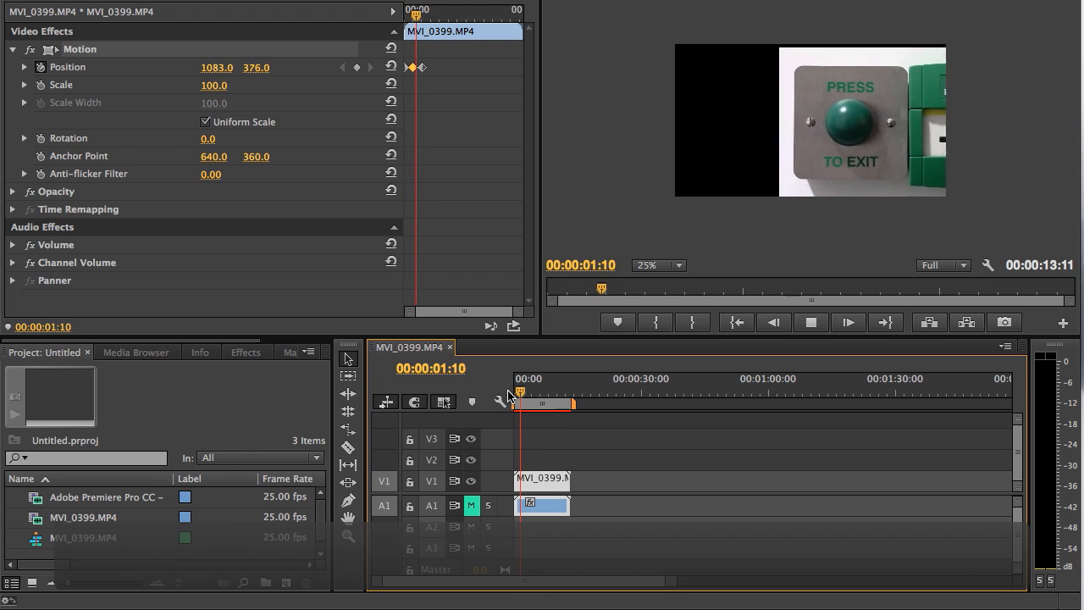
pyautogui.press('space')
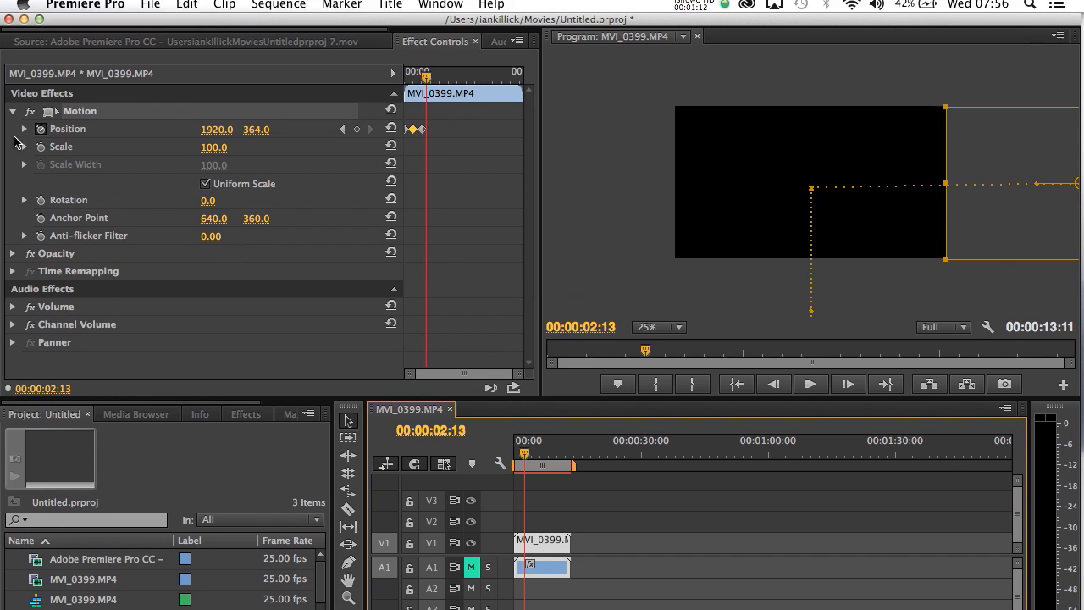
pyautogui.click(410, 51)
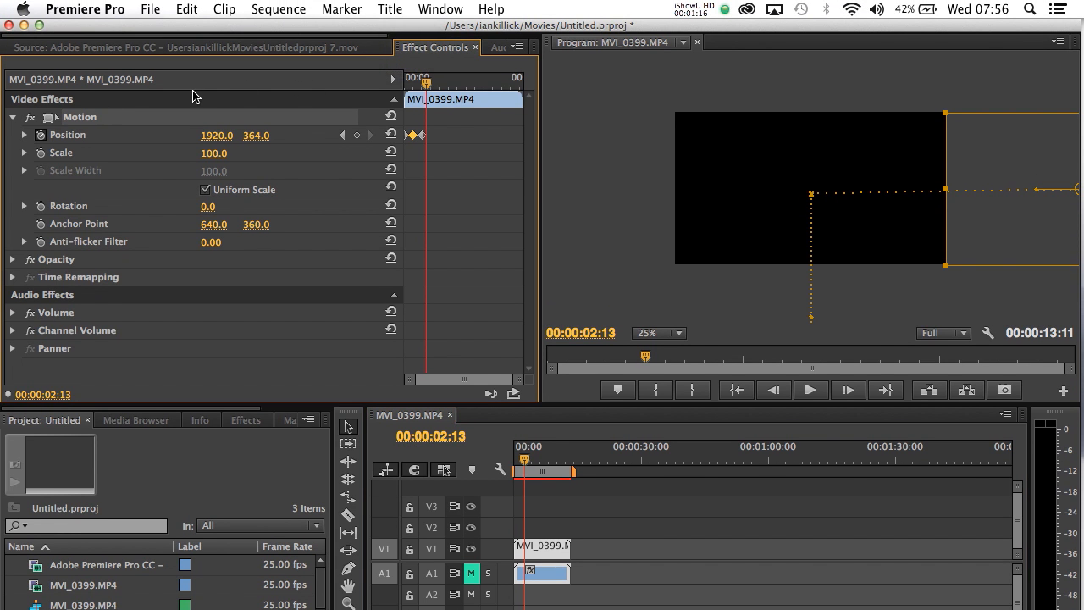